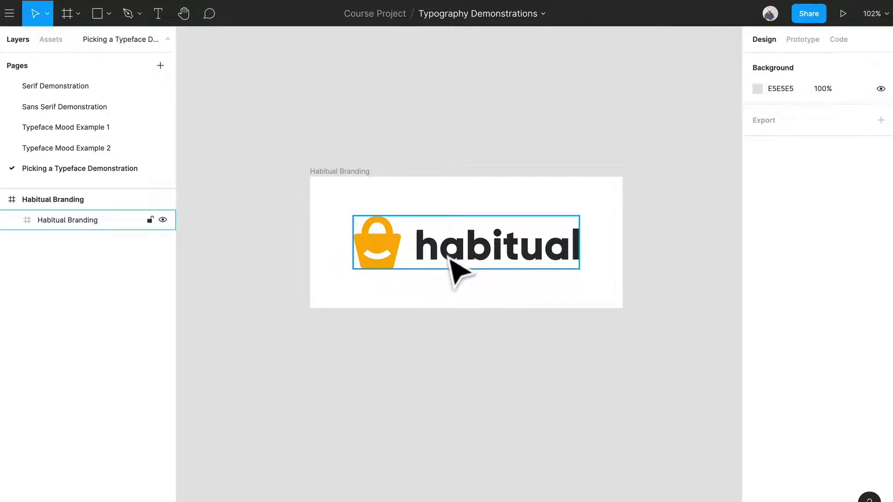
Step: Place the cursor in the Browse fonts 'Type something' field to write a custom preview sentence
scroll(445, 263, up, 10)
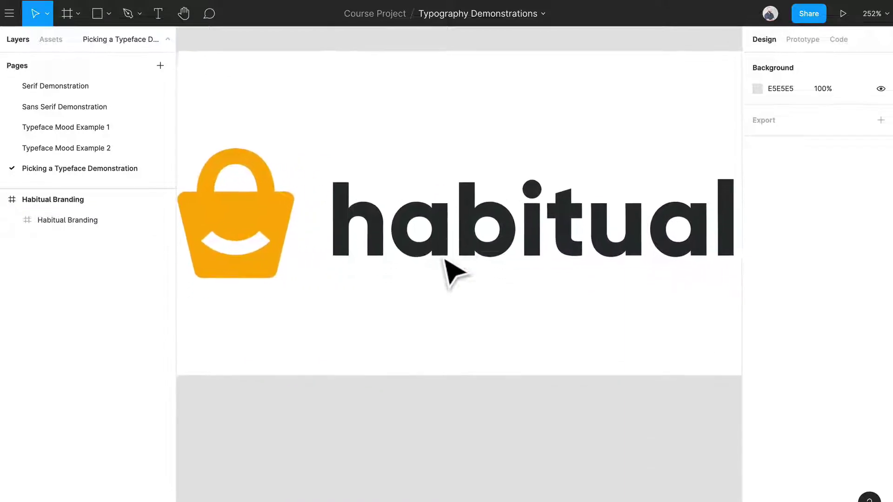
scroll(335, 243, down, 2)
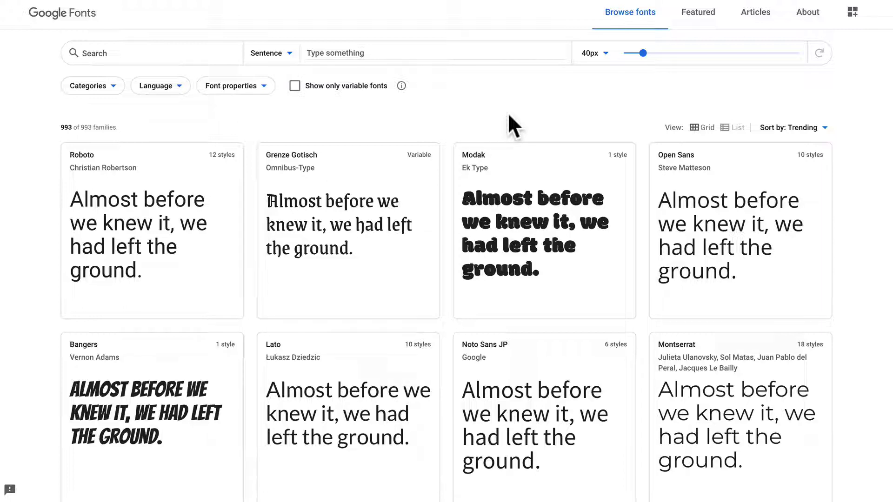
click(343, 51)
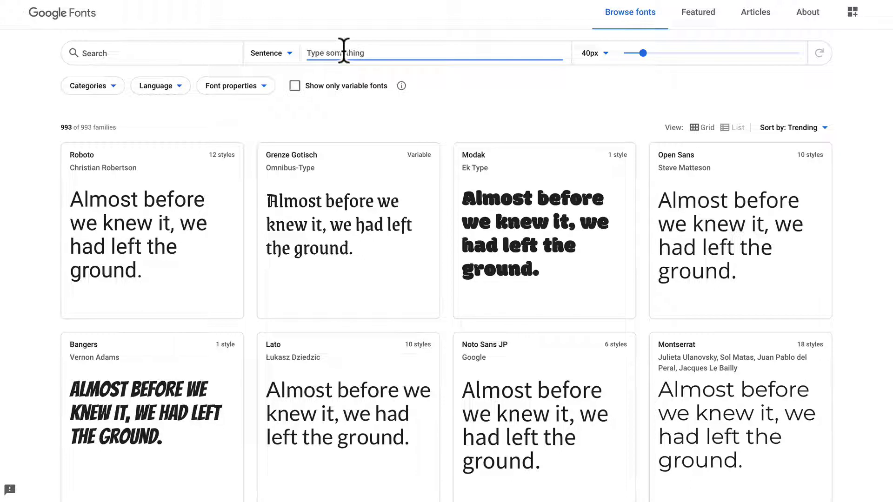
Step: Preview 'Find the stuff that you love.' on every font card at 79px
text(F)
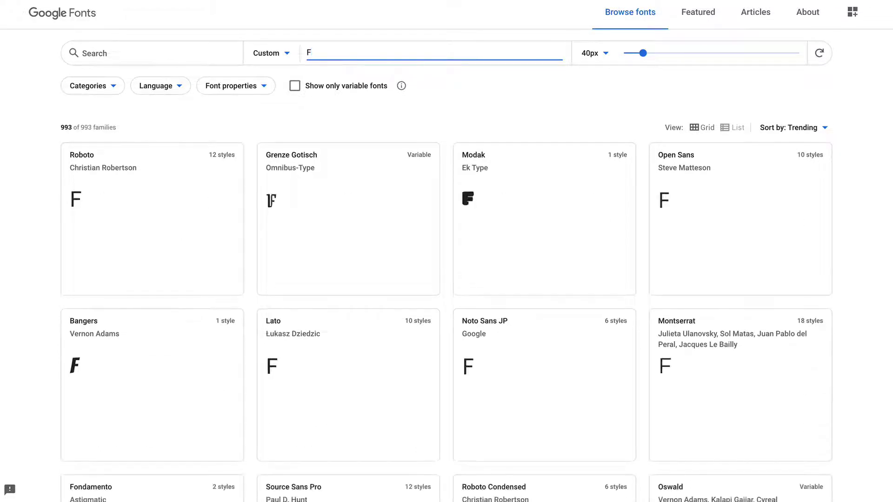
text(ind the stu)
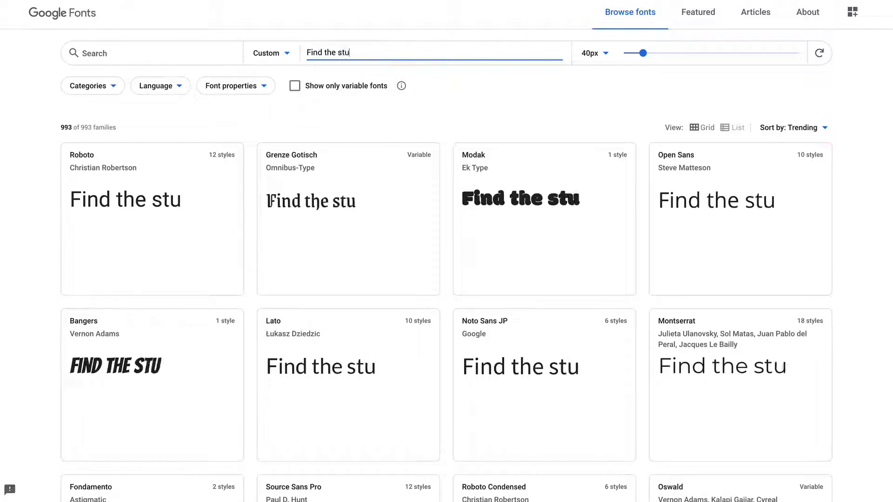
text(ff that you love.)
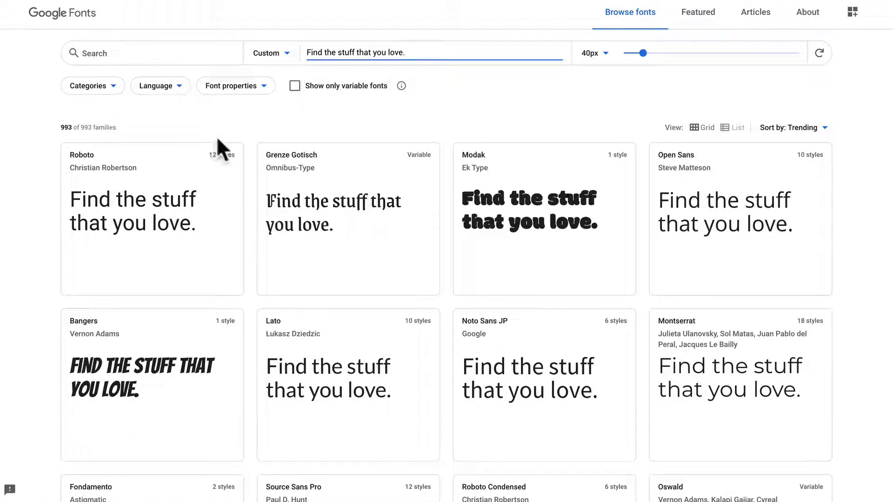
drag(643, 53, 667, 55)
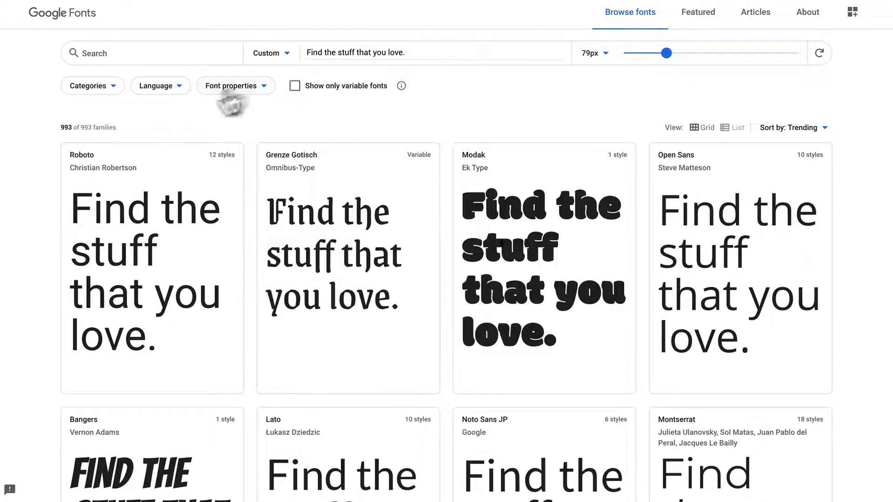
Step: Uncheck the Serif, Display, Handwriting and Monospace categories, leaving only Sans Serif
click(105, 87)
click(77, 135)
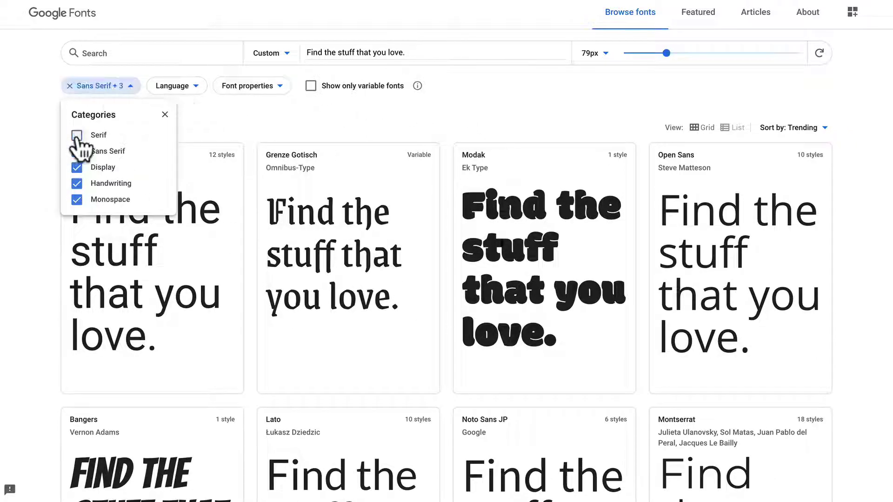
click(76, 167)
click(77, 183)
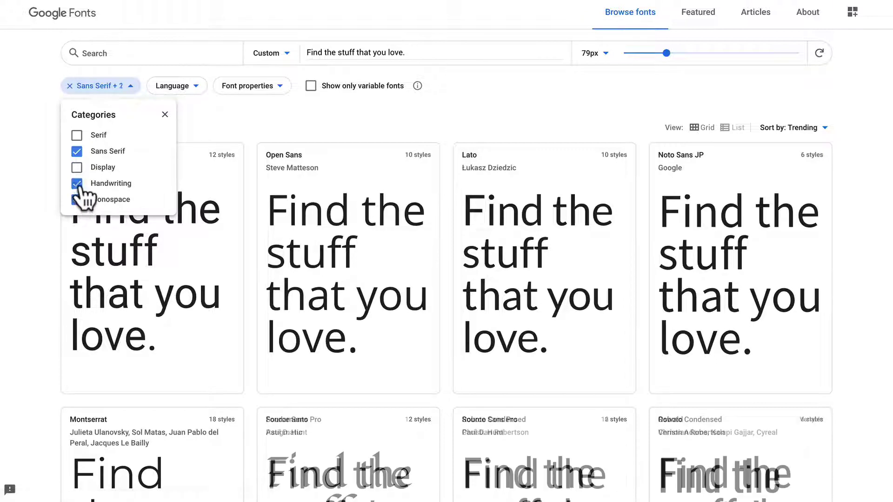
click(76, 199)
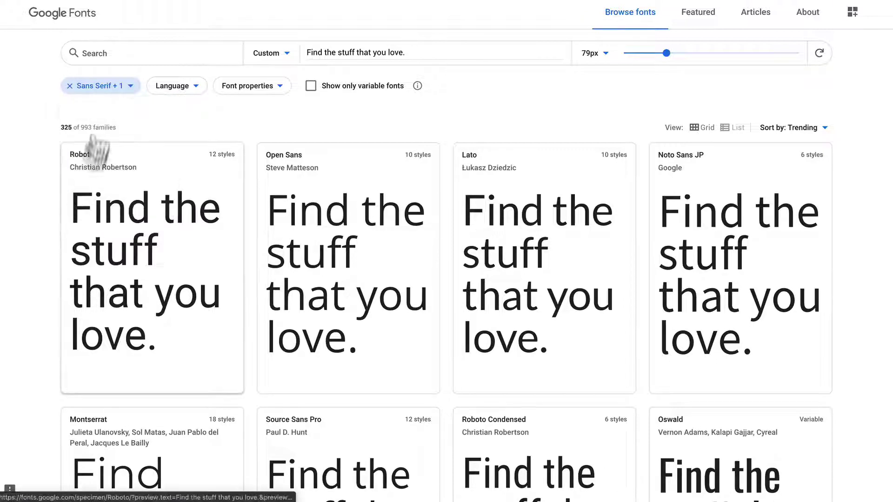
click(243, 129)
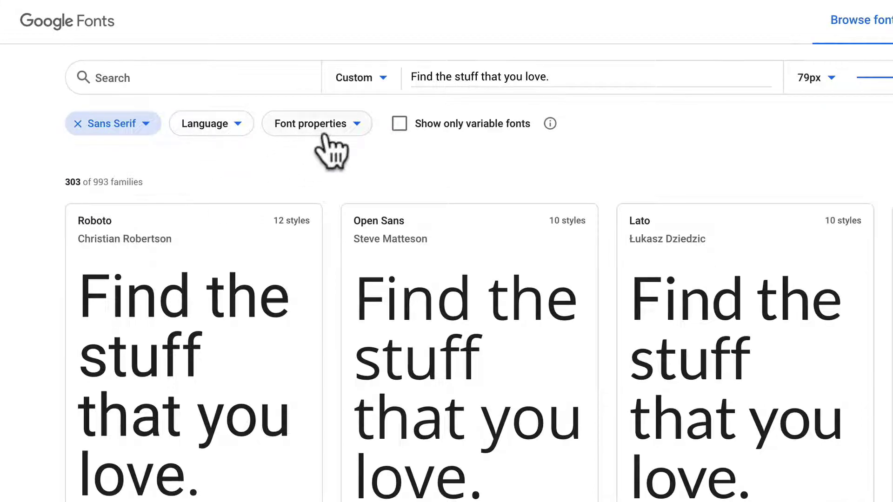
Step: Filter the catalogue by Number of styles set to 6+
click(209, 126)
click(309, 134)
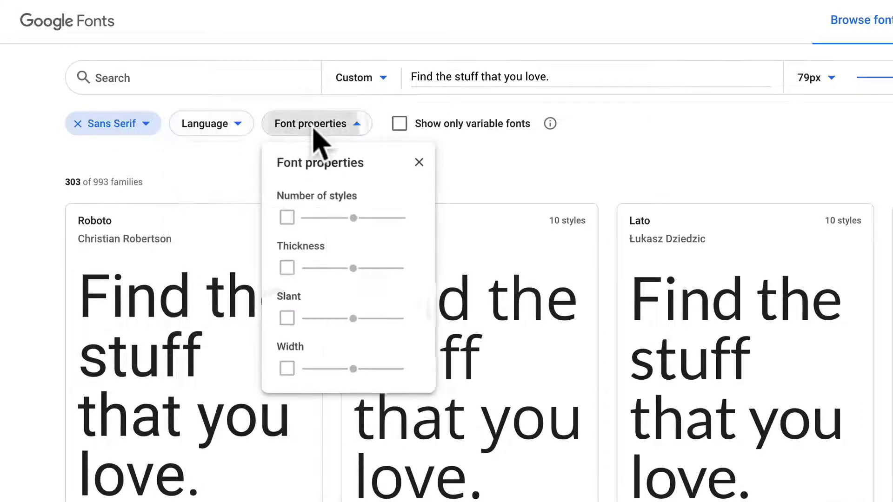
click(287, 218)
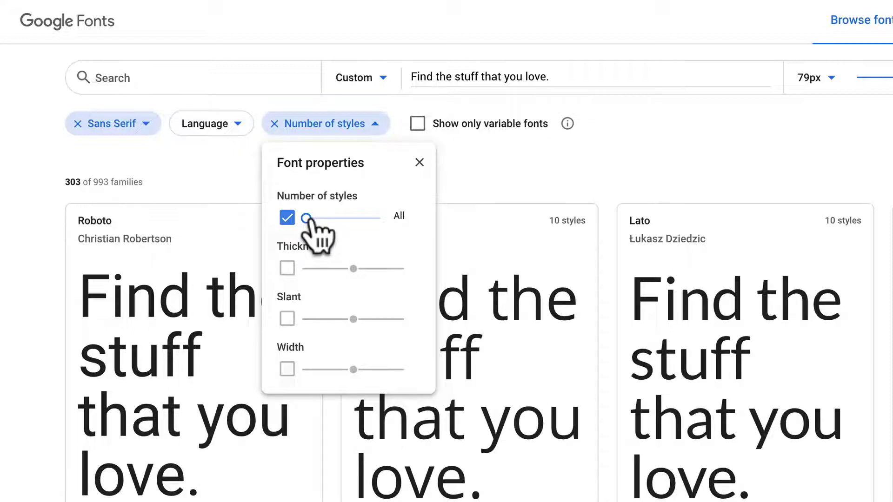
drag(306, 219, 335, 226)
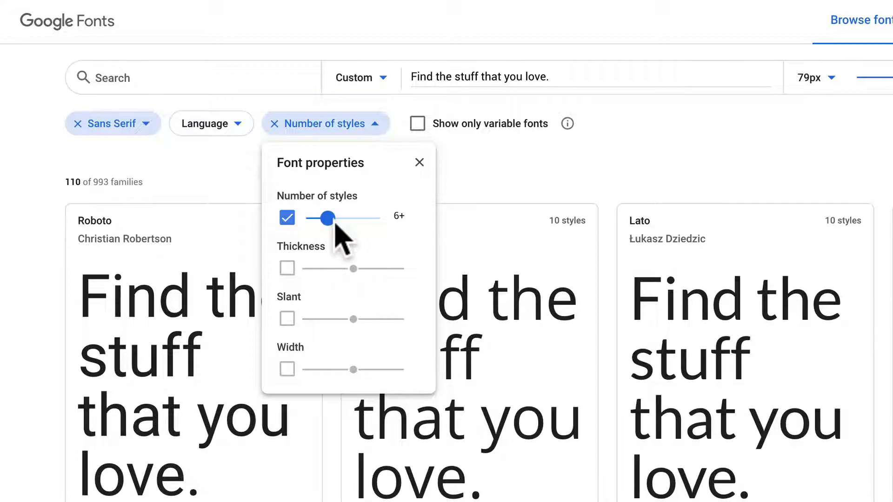
click(517, 166)
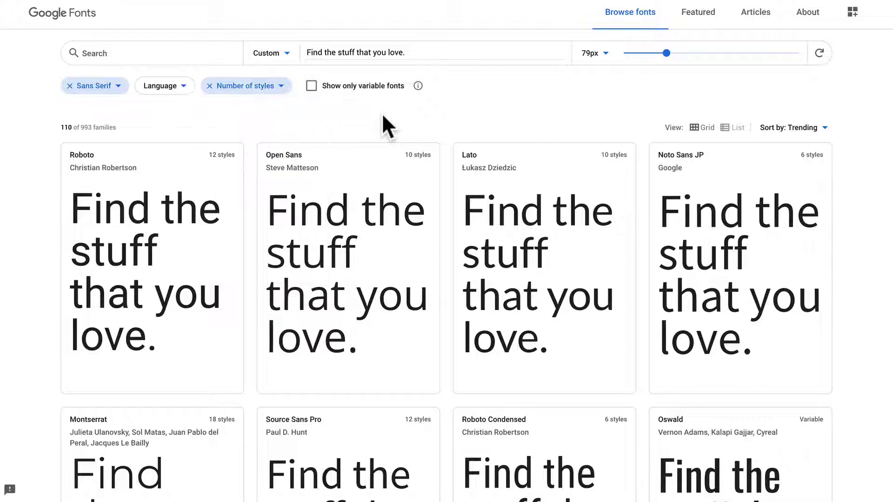
Step: Open the Roboto specimen page and enlarge its style previews
scroll(539, 114, down, 1)
scroll(541, 121, up, 1)
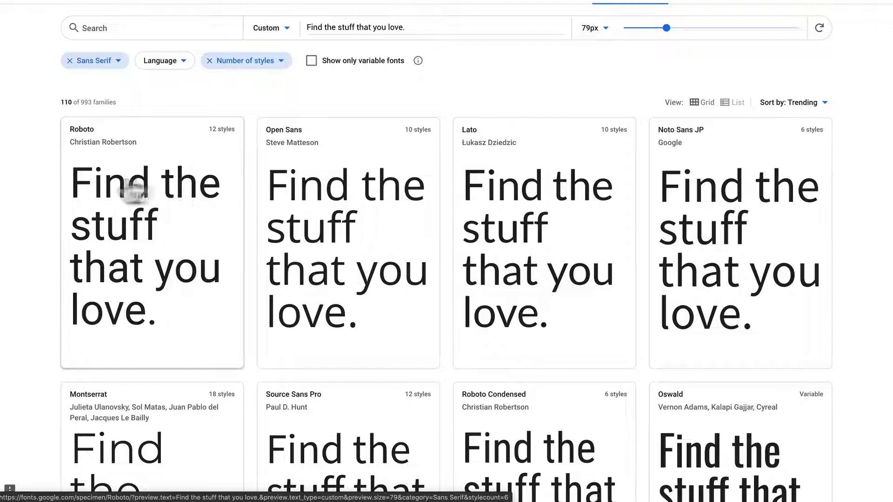
click(163, 230)
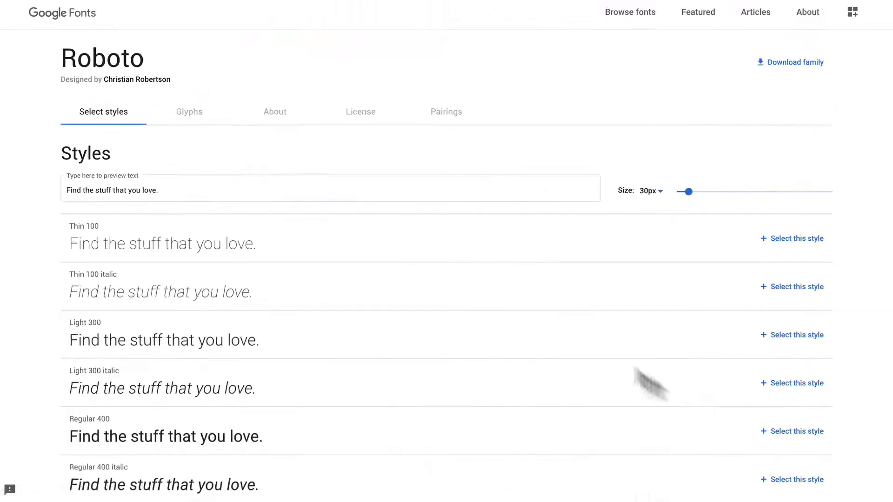
scroll(172, 269, down, 4)
scroll(164, 262, up, 3)
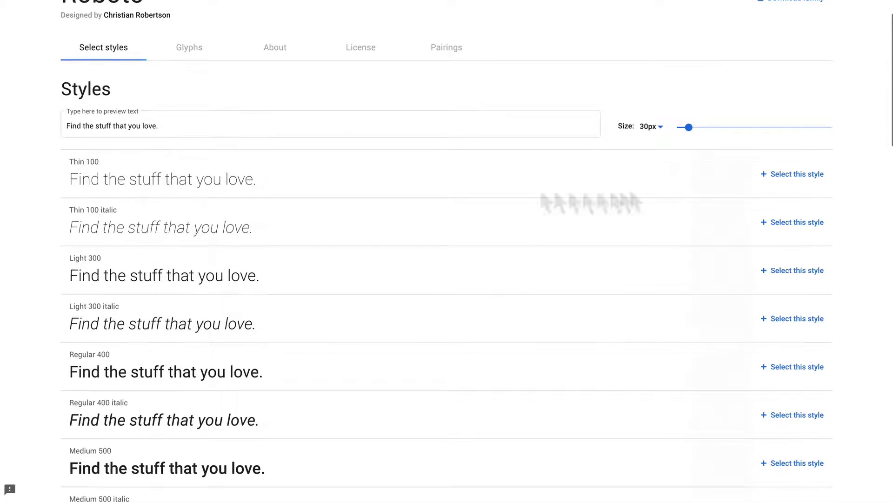
drag(688, 129, 723, 129)
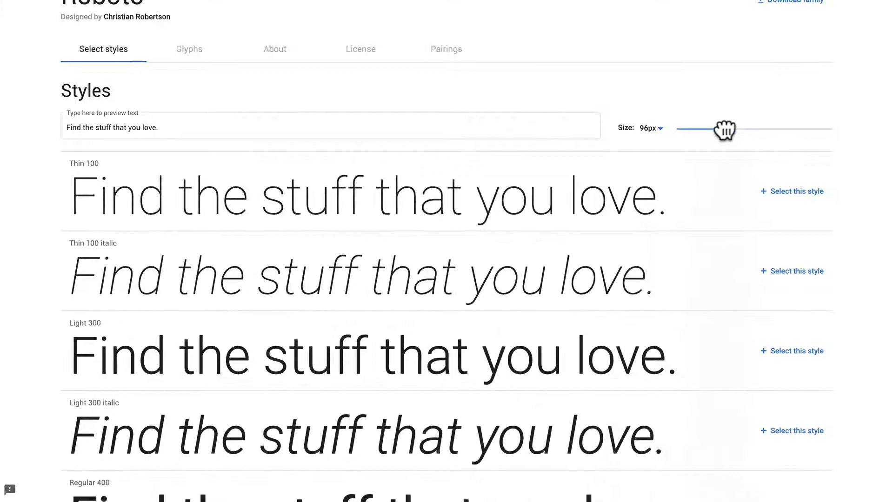
click(801, 198)
click(697, 274)
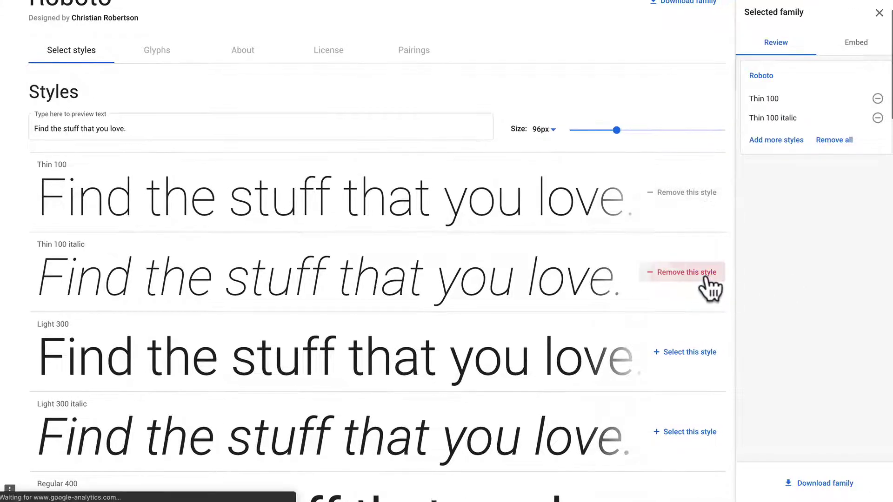
click(693, 340)
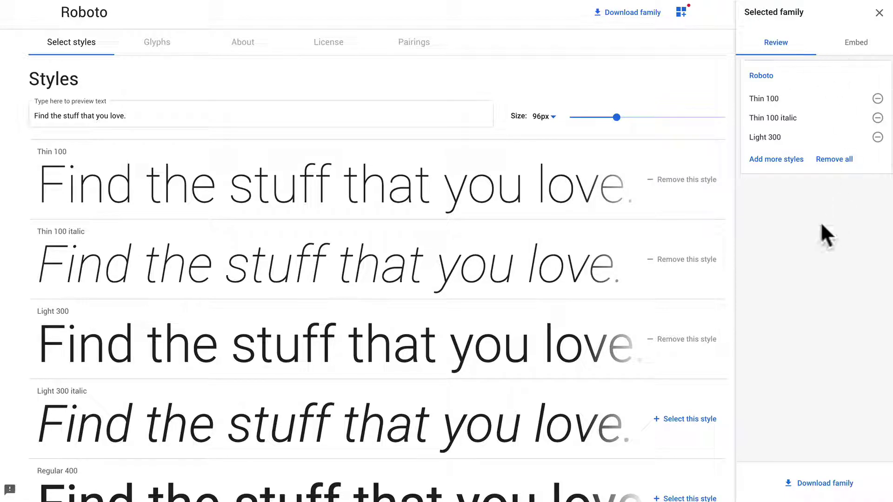
scroll(834, 483, up, 1)
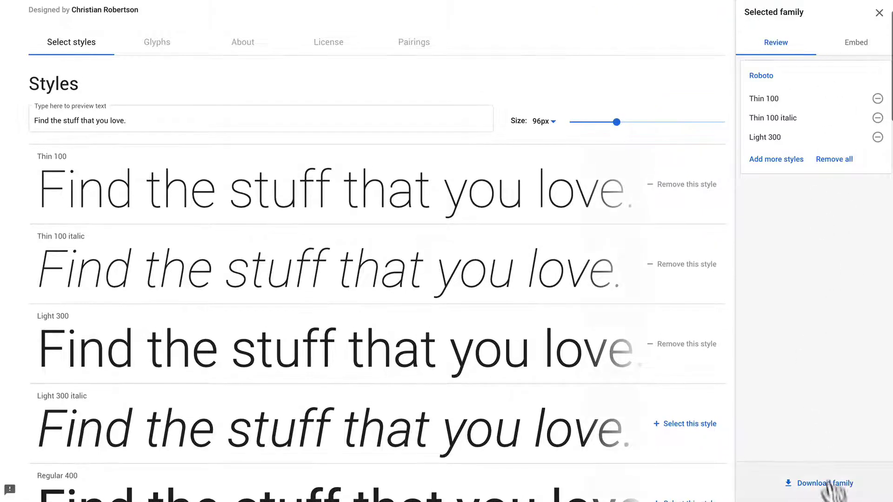
click(856, 44)
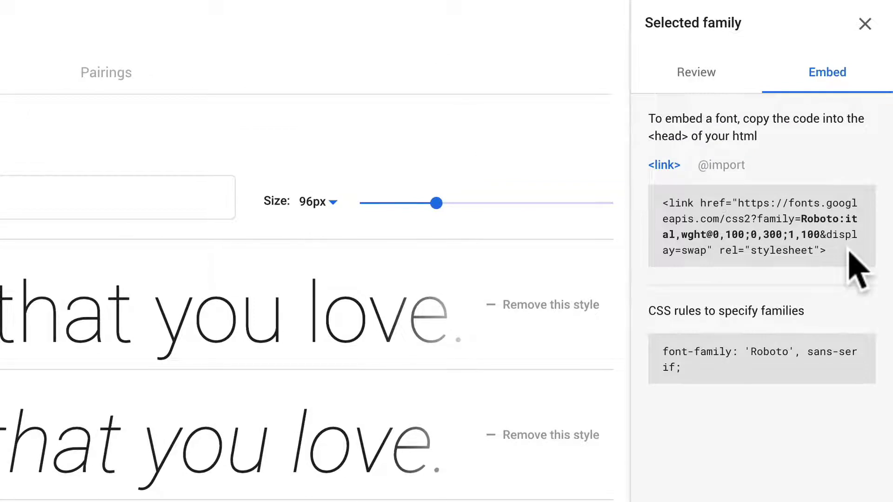
drag(827, 251, 662, 214)
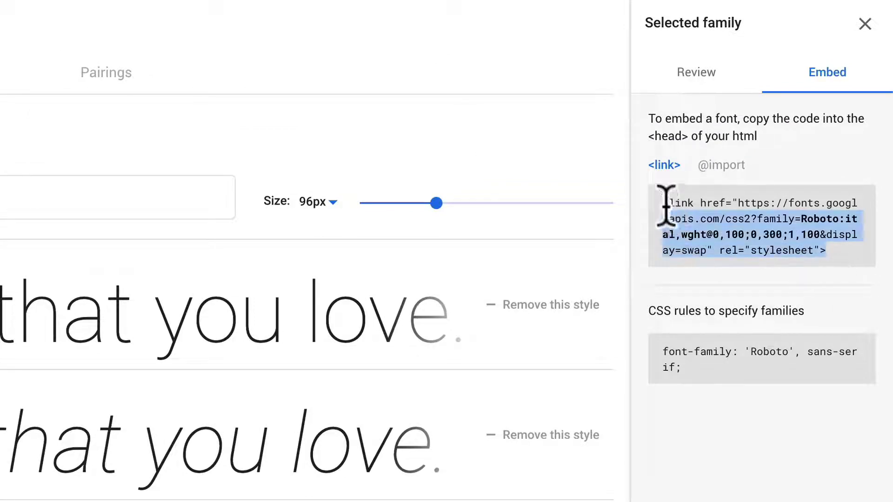
click(721, 165)
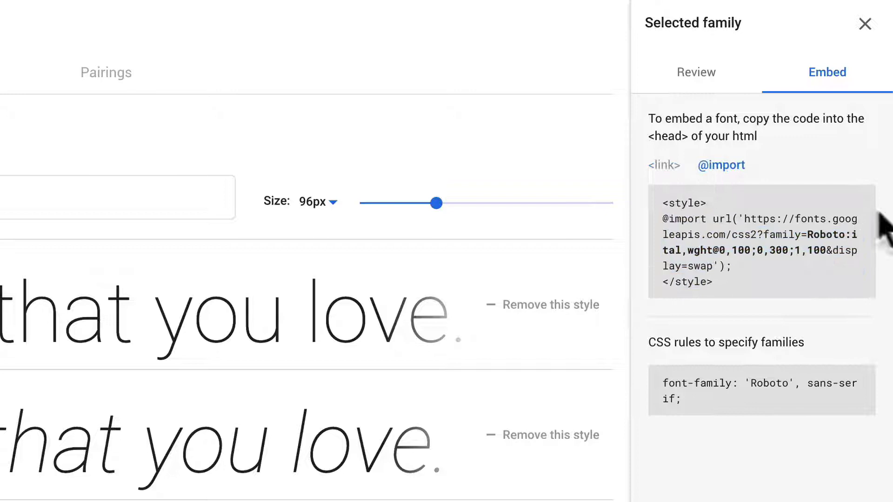
click(664, 167)
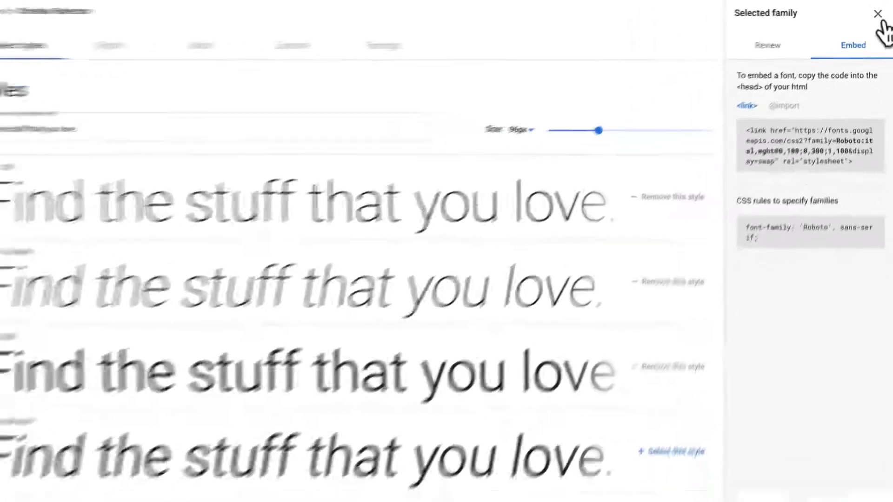
Step: Close the family summary and deselect the three Roboto styles
click(878, 14)
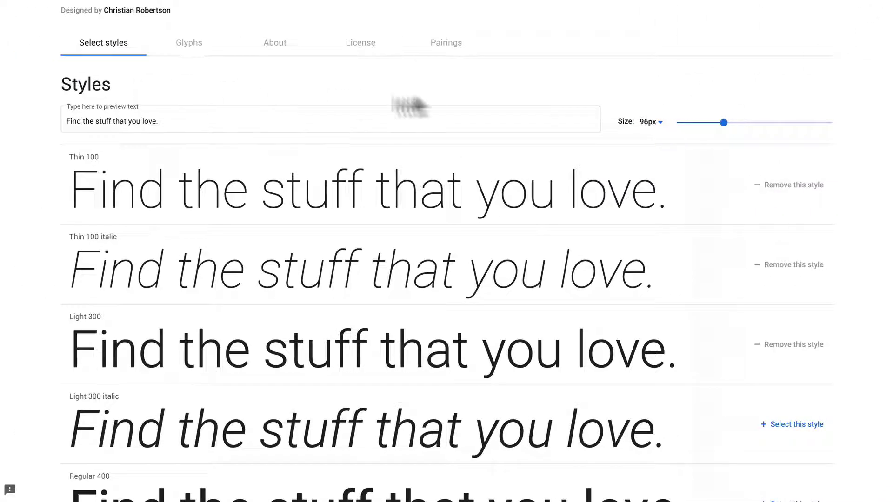
click(796, 184)
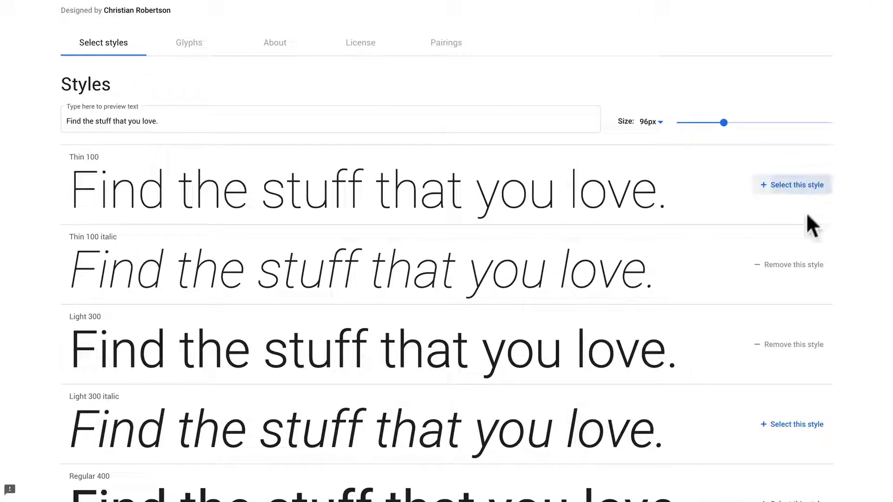
click(796, 264)
click(797, 343)
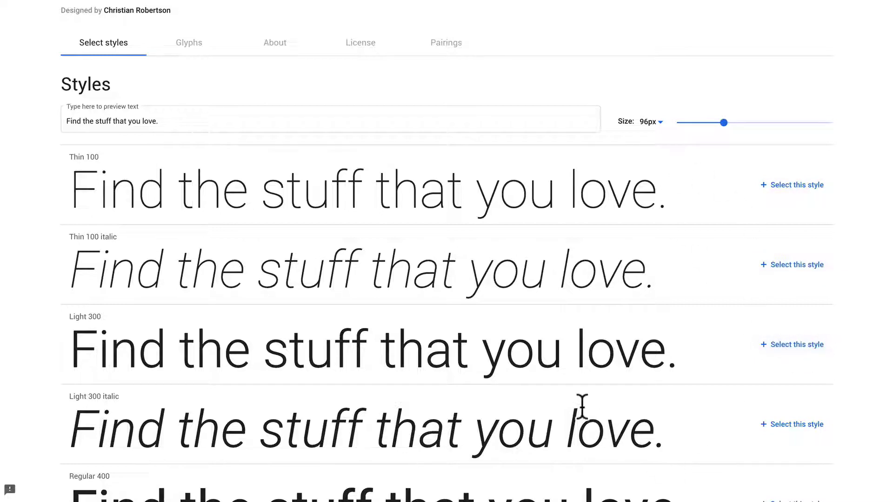
scroll(582, 406, up, 2)
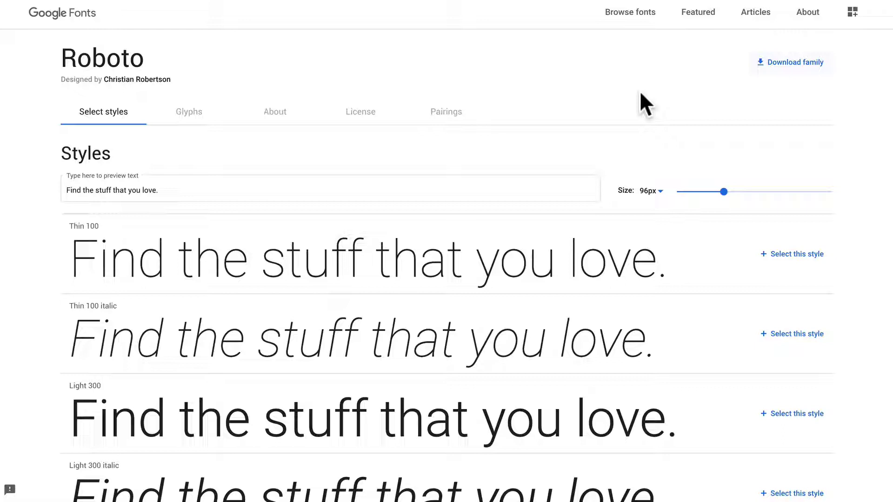
Step: Download Roboto.zip and return to the filtered sans-serif font list
click(791, 62)
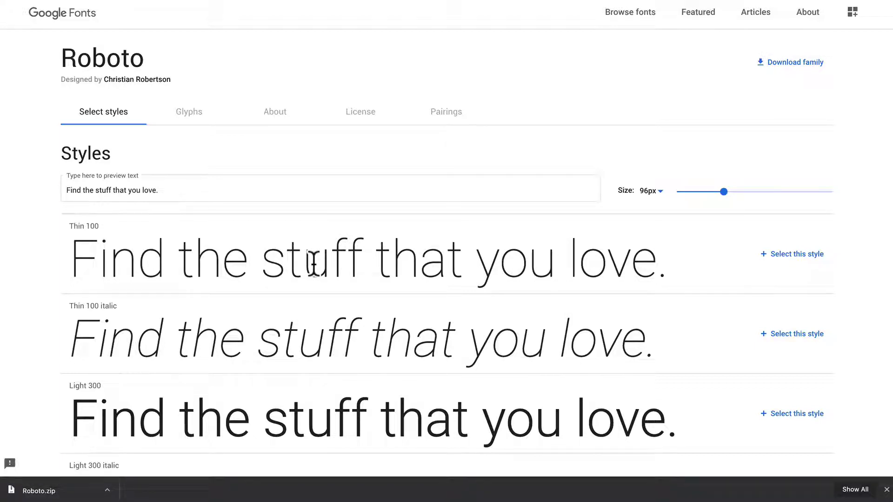
click(8, 10)
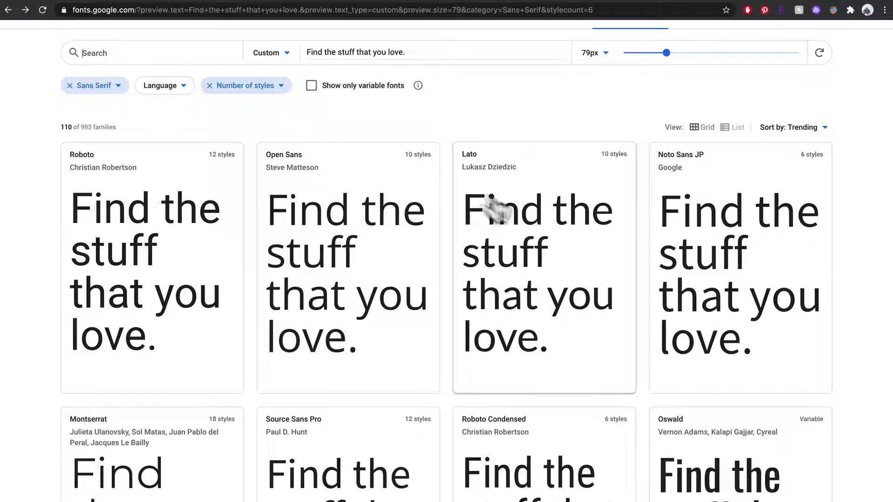
click(575, 223)
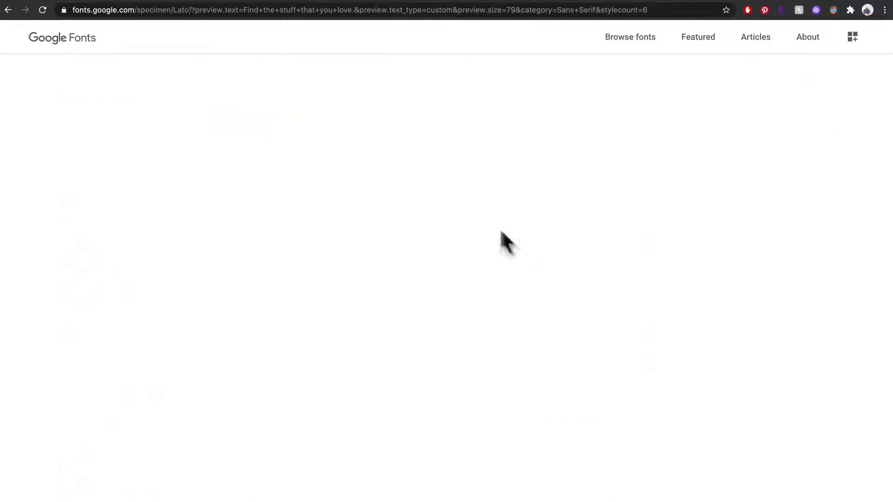
scroll(135, 222, down, 5)
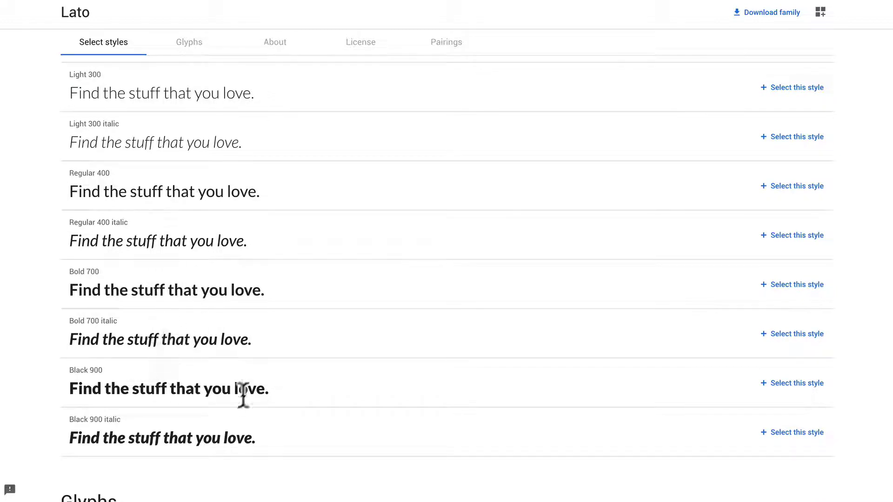
scroll(649, 95, up, 5)
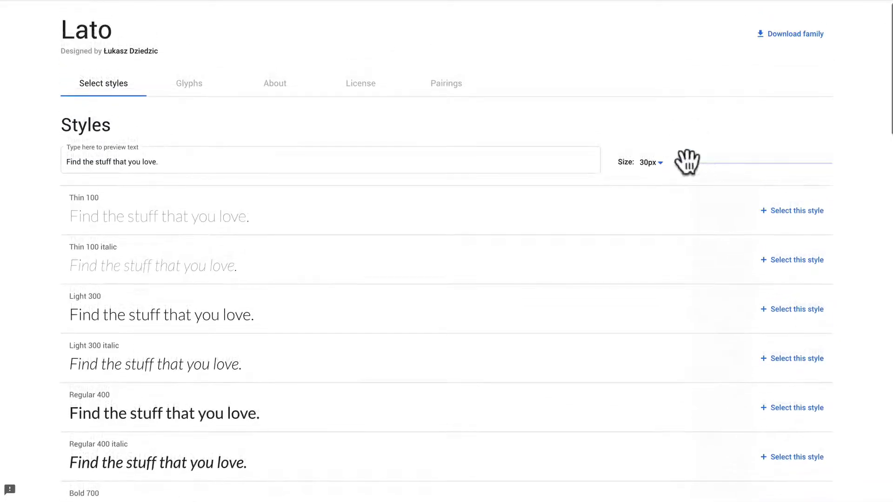
drag(687, 162, 768, 164)
scroll(523, 319, down, 10)
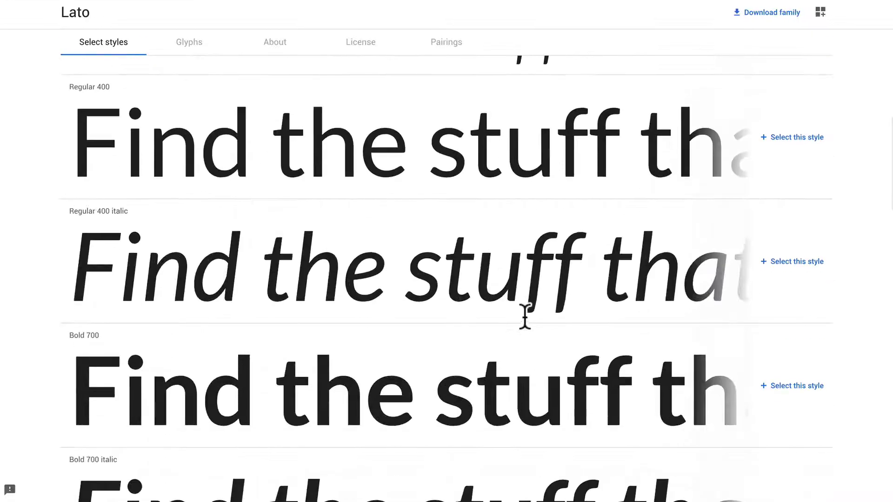
scroll(525, 316, down, 2)
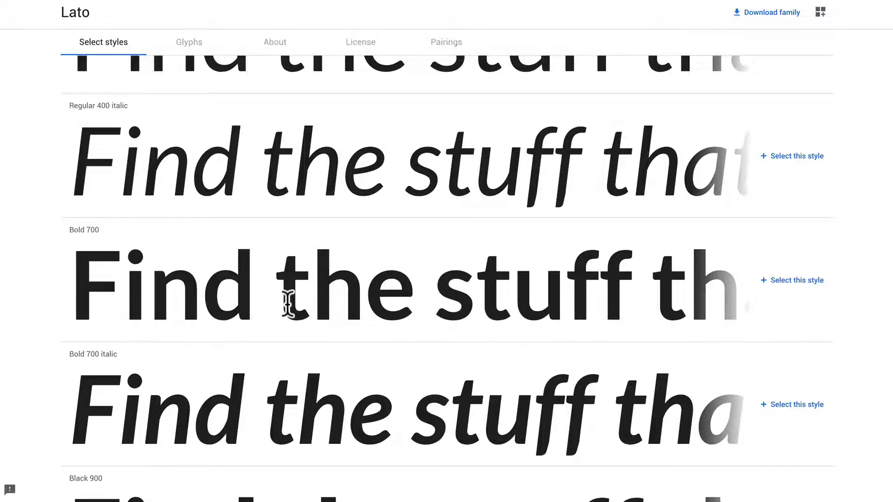
click(8, 9)
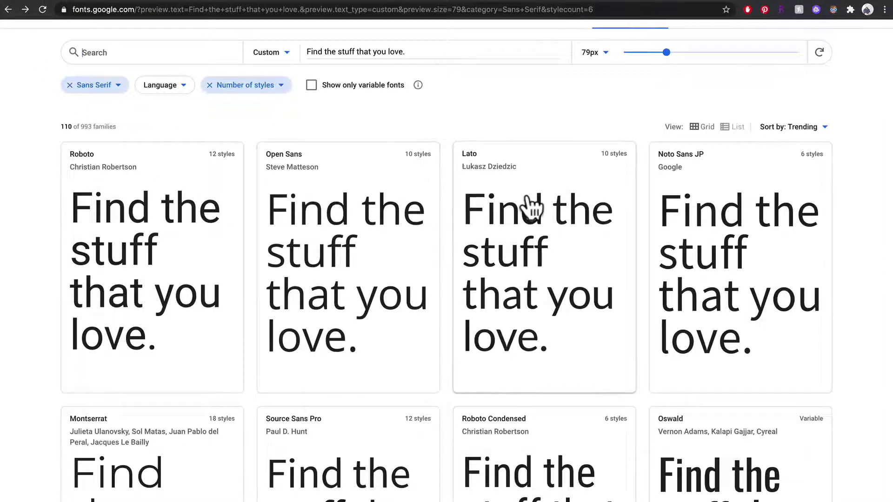
Step: Download the Lato family as a zip and return to the font list
click(527, 198)
click(791, 89)
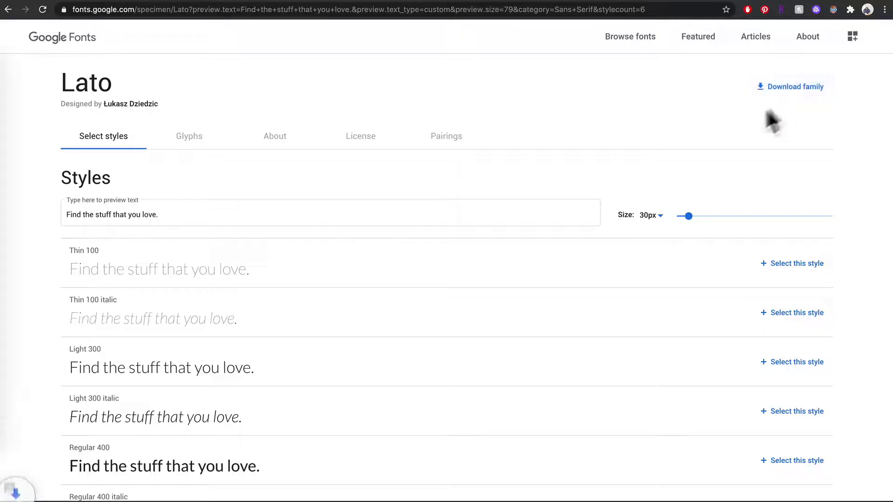
click(9, 8)
scroll(582, 208, down, 4)
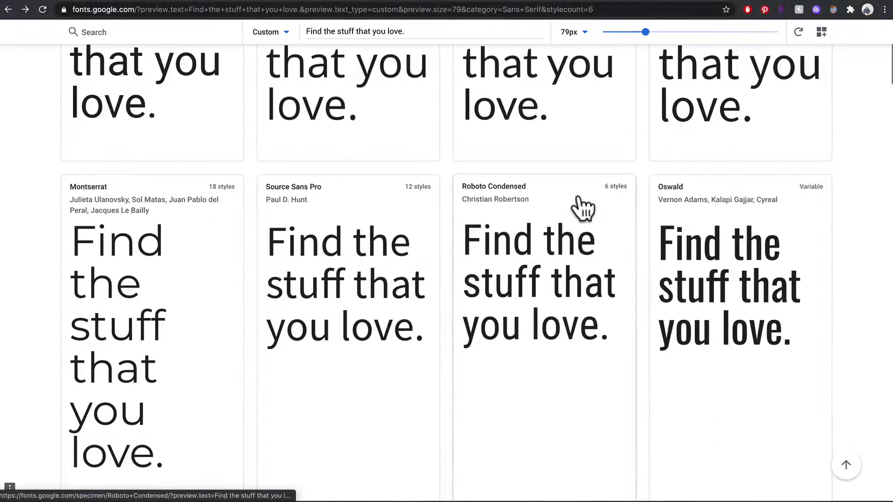
scroll(582, 207, down, 3)
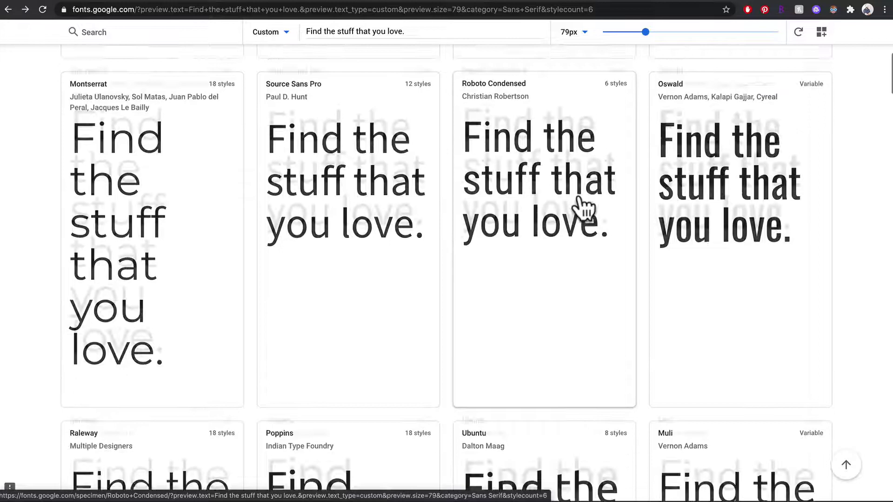
scroll(582, 208, up, 2)
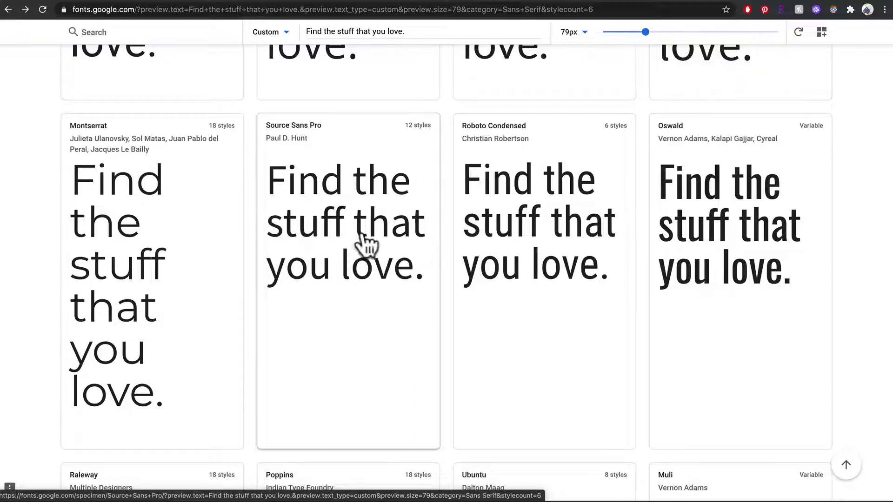
Step: Resize the font list's preview text, settling on 65px
scroll(404, 318, down, 2)
scroll(403, 319, down, 5)
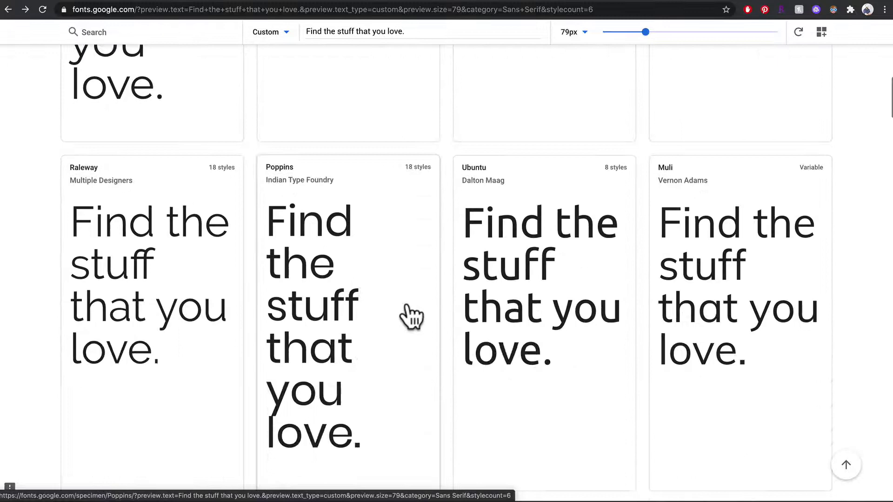
scroll(409, 316, down, 1)
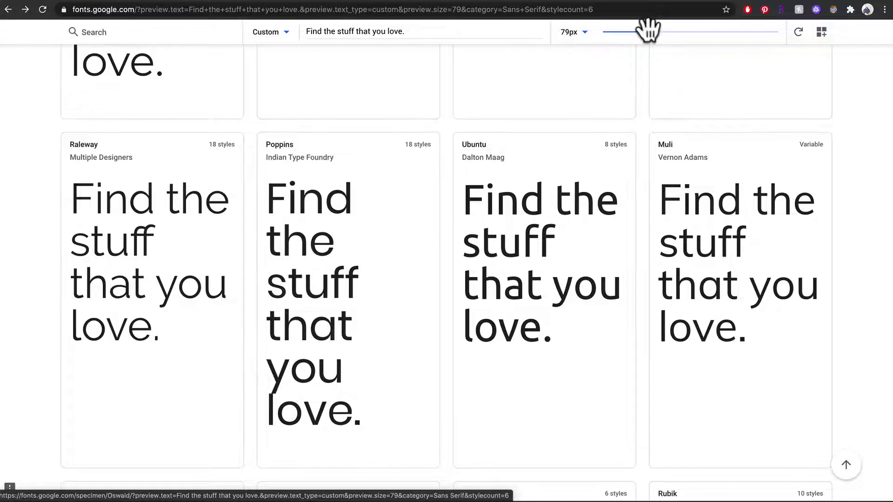
drag(644, 30, 676, 32)
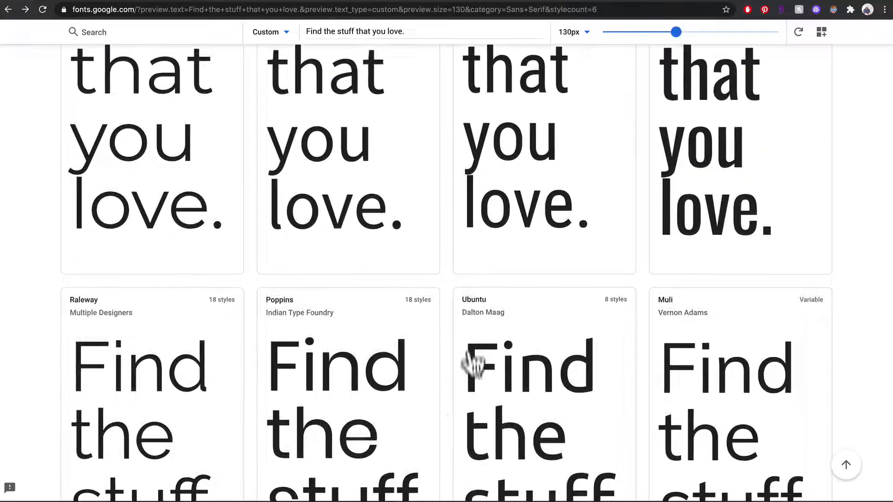
scroll(408, 404, down, 2)
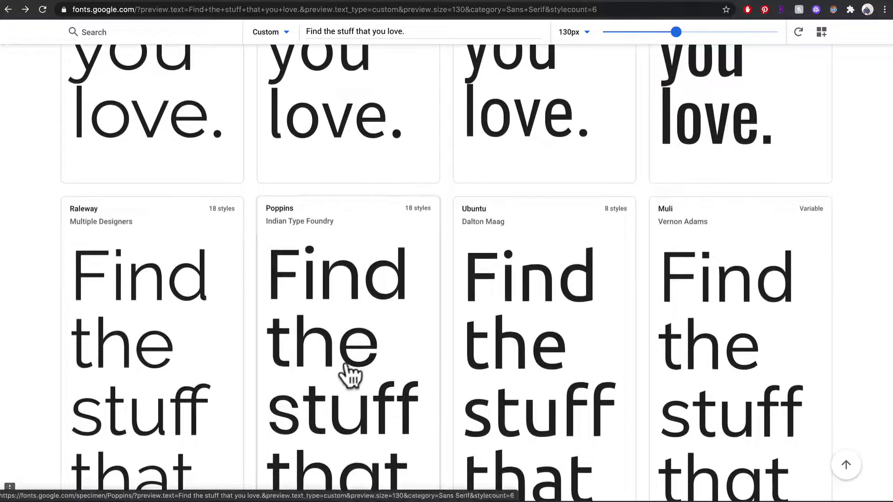
scroll(347, 368, down, 2)
drag(676, 31, 637, 31)
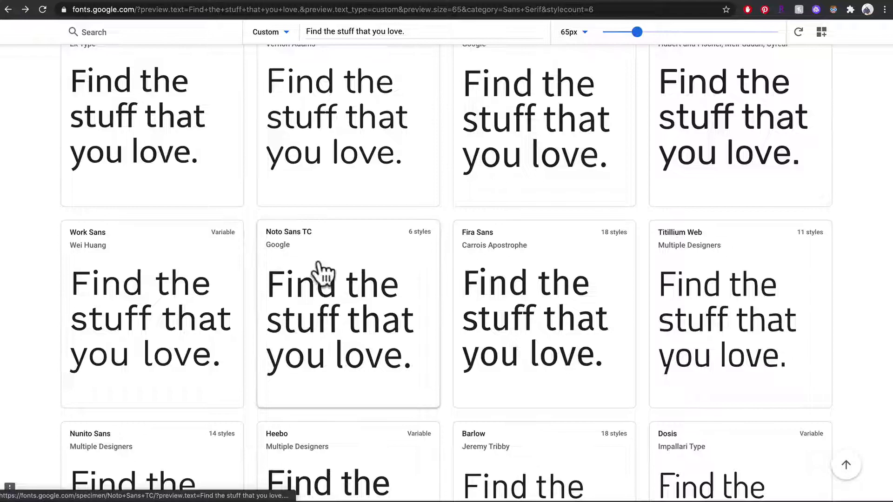
scroll(319, 273, up, 2)
scroll(354, 243, up, 2)
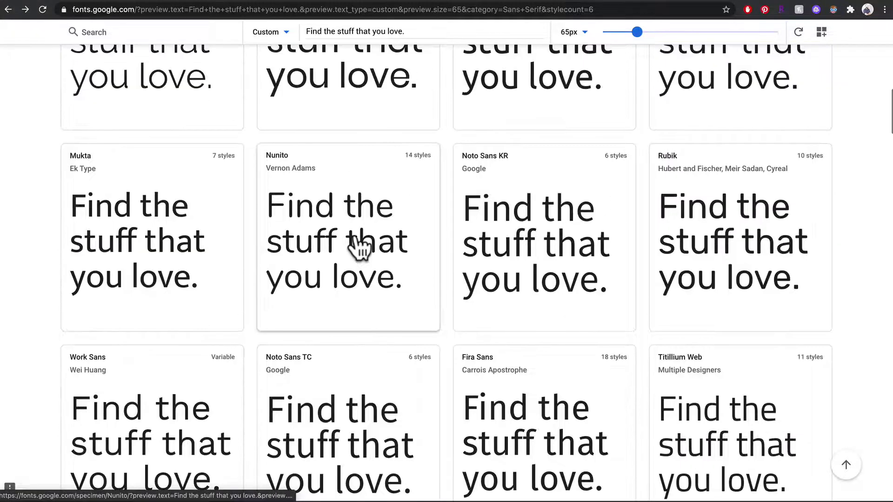
scroll(358, 244, down, 5)
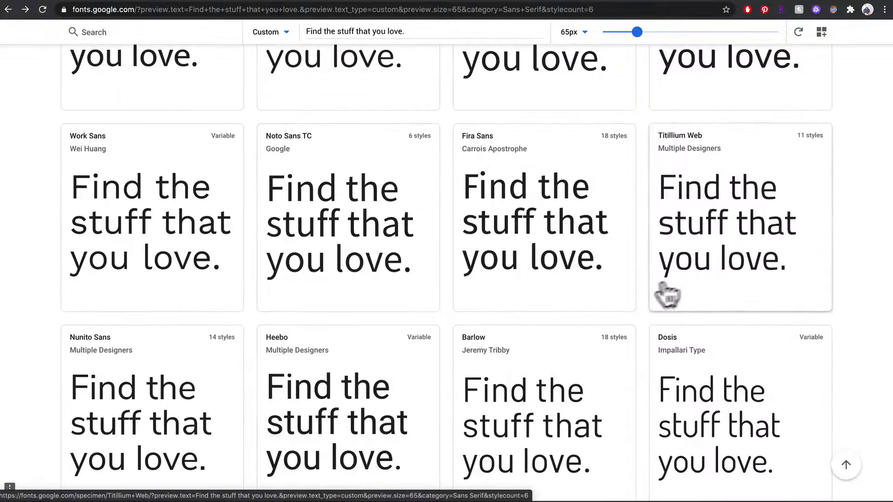
scroll(249, 299, down, 5)
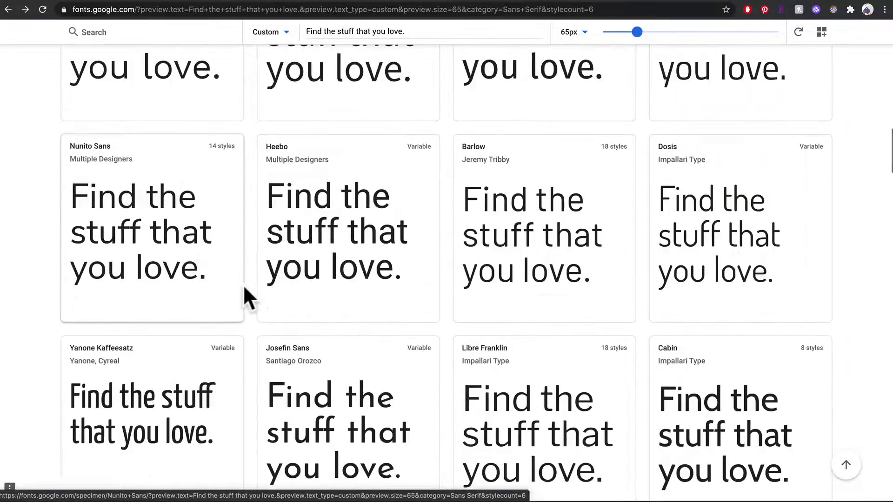
scroll(416, 312, down, 1)
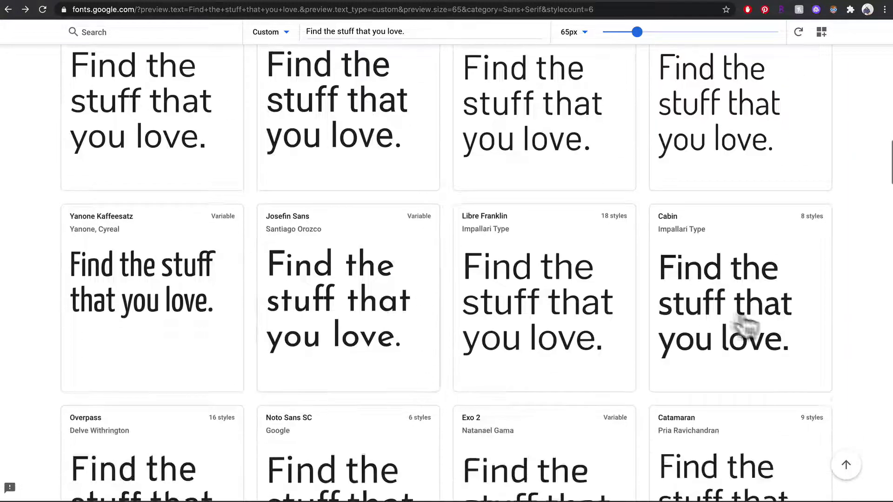
Step: Open the Cabin family page and look over its Regular, Medium and Semi-bold styles
click(726, 244)
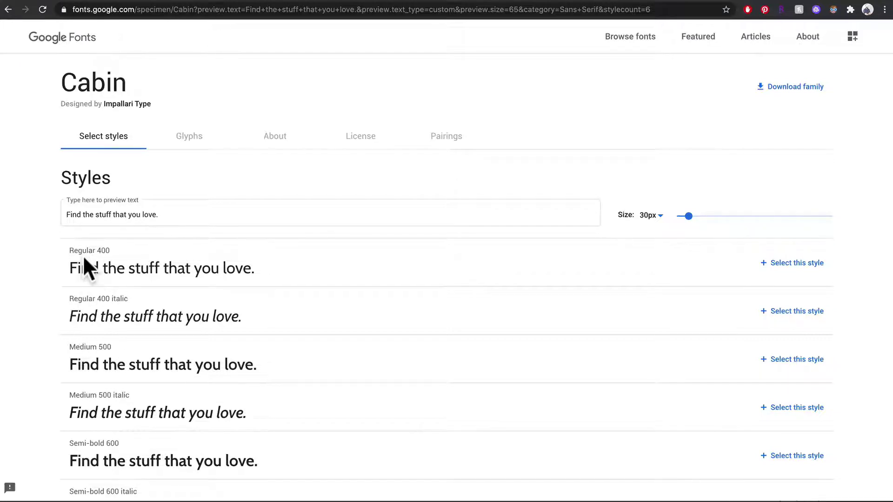
scroll(83, 256, down, 2)
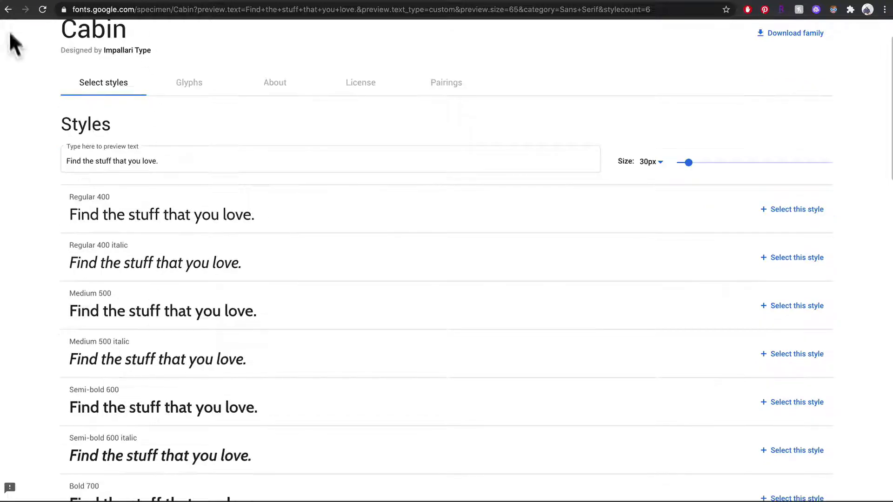
click(7, 9)
click(726, 288)
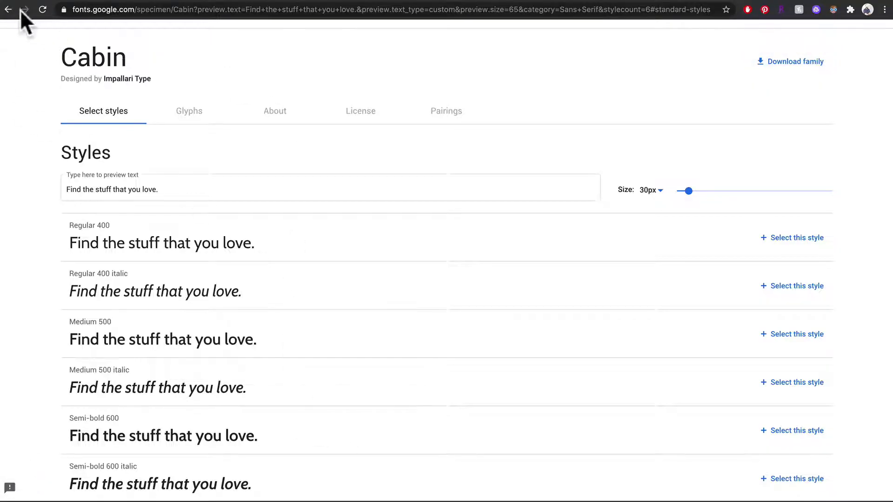
Step: Return to the font list, open the Overpass family page and download it as a zip
click(8, 9)
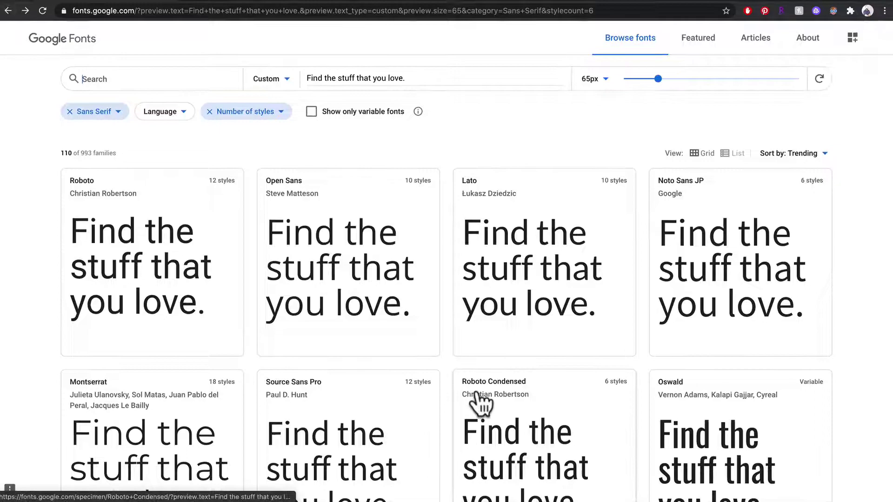
scroll(481, 403, down, 5)
scroll(481, 402, down, 20)
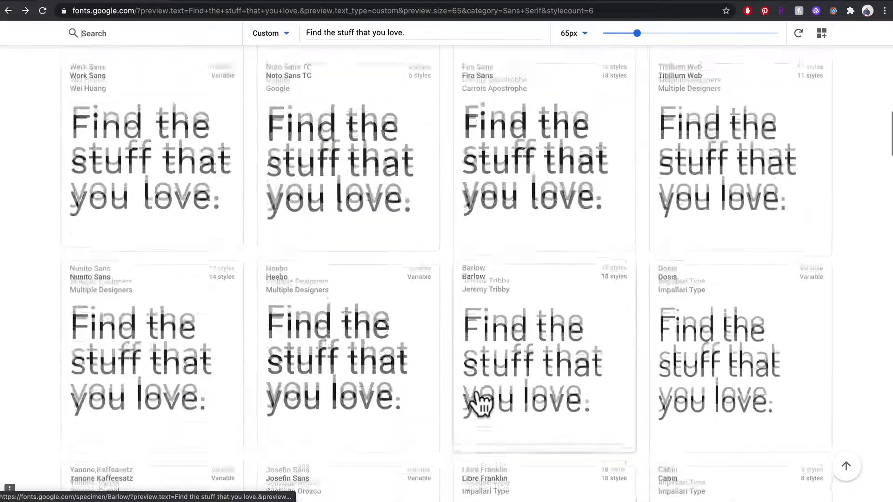
scroll(478, 392, down, 5)
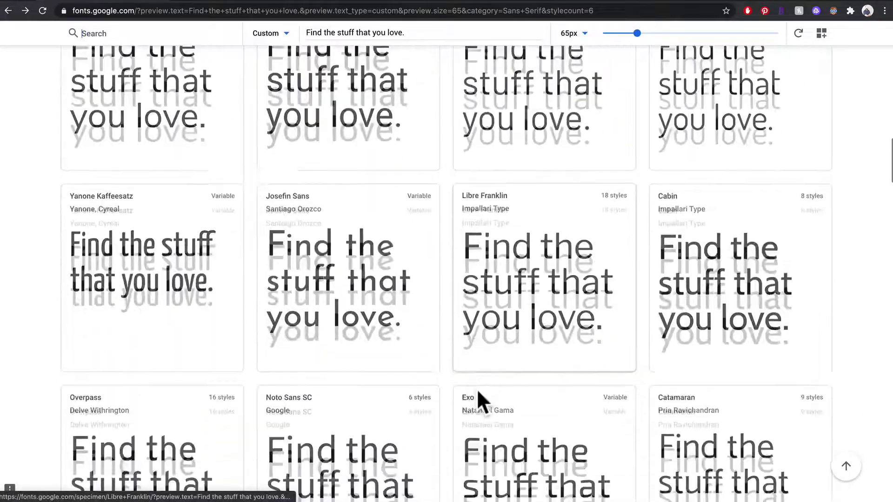
scroll(479, 401, down, 5)
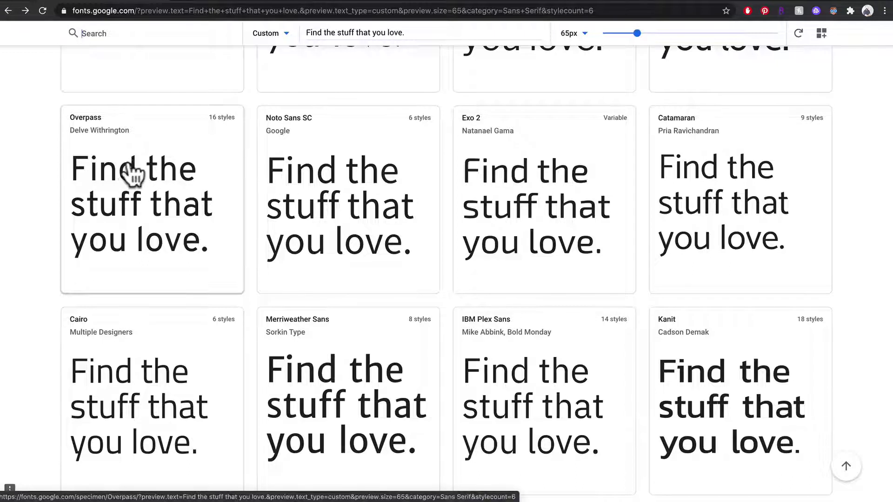
right_click(152, 155)
click(119, 163)
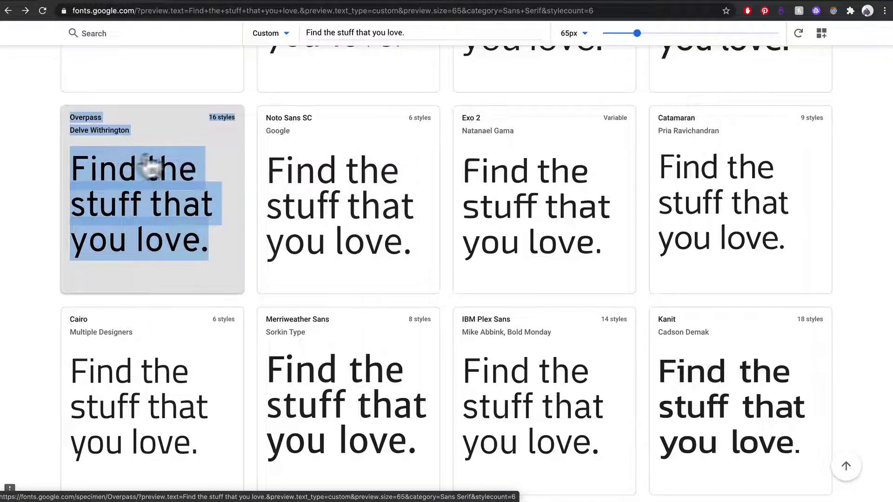
click(159, 179)
click(790, 88)
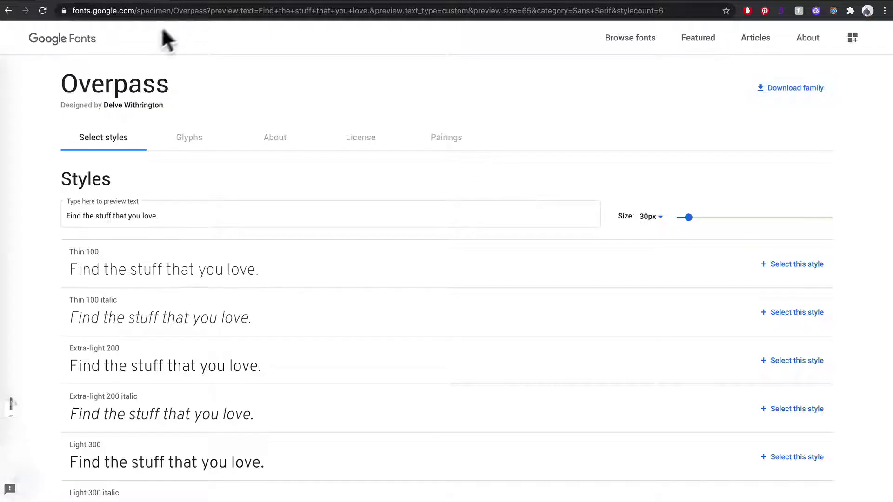
Step: Go back to the sans-serif list and open the Inter family page
click(8, 10)
scroll(256, 222, down, 2)
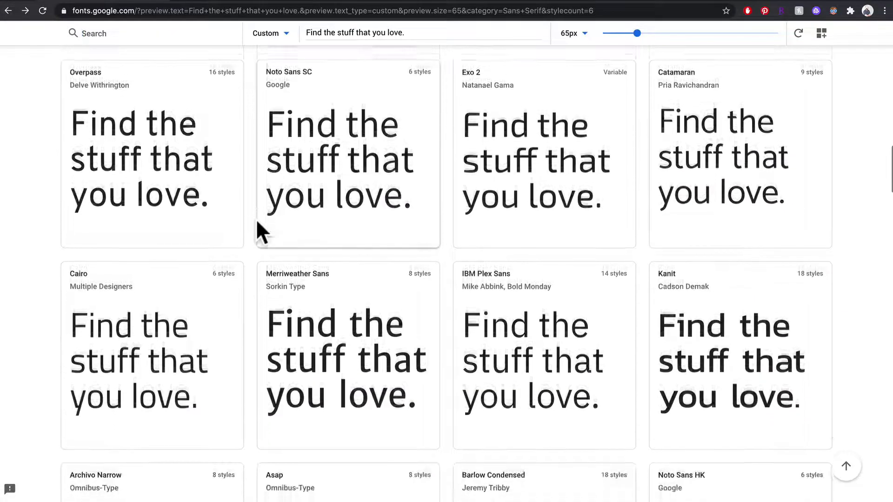
scroll(254, 219, down, 3)
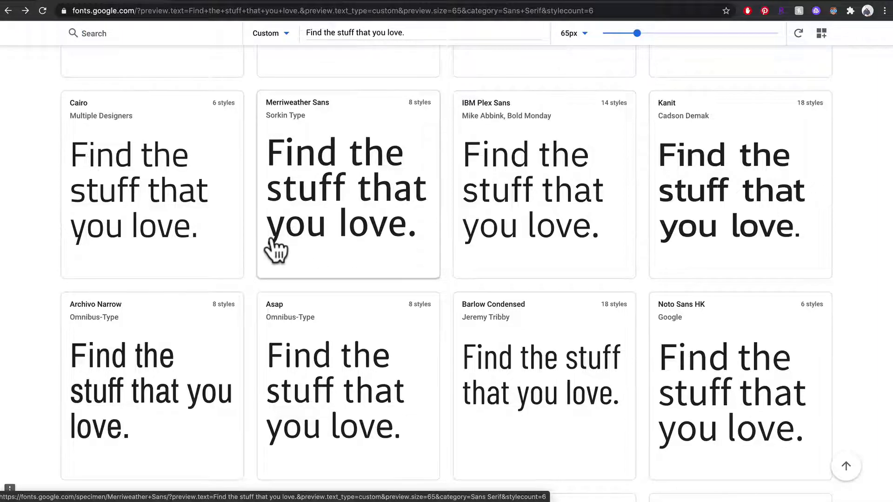
scroll(275, 251, down, 3)
scroll(275, 249, down, 4)
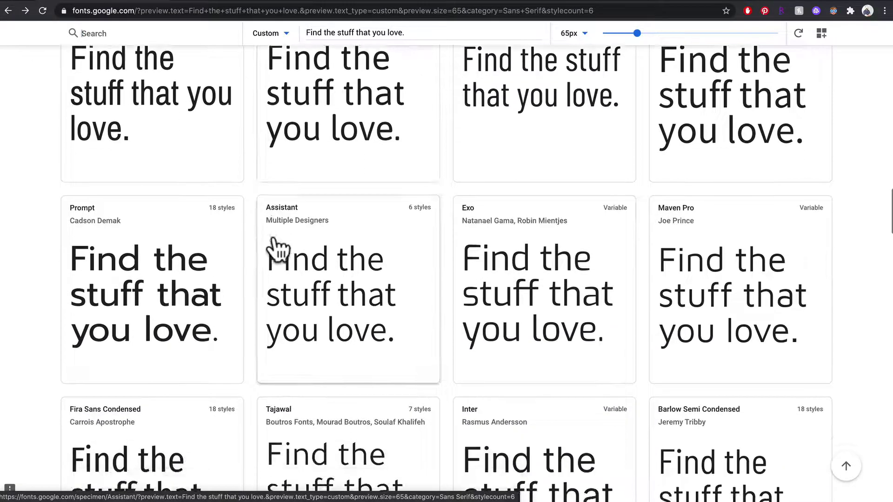
scroll(223, 349, down, 1)
scroll(302, 386, down, 4)
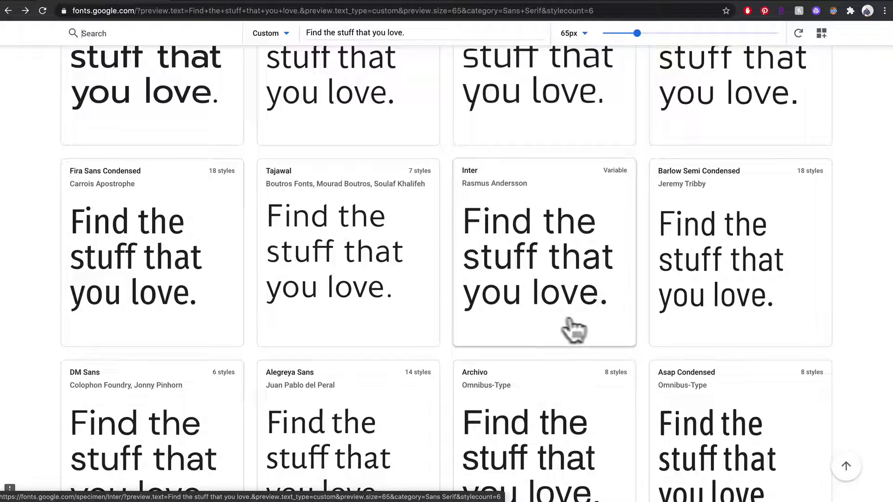
click(529, 280)
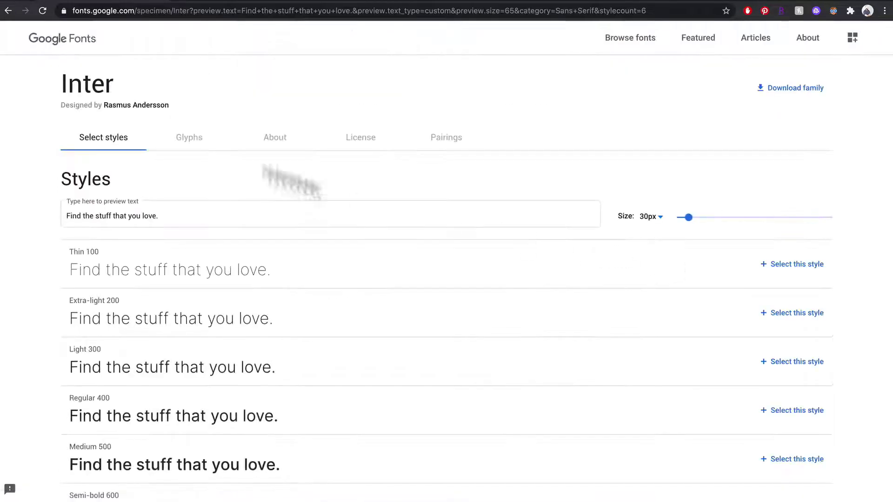
Step: Download the whole Inter family as a zip and enlarge its style previews
scroll(232, 225, down, 5)
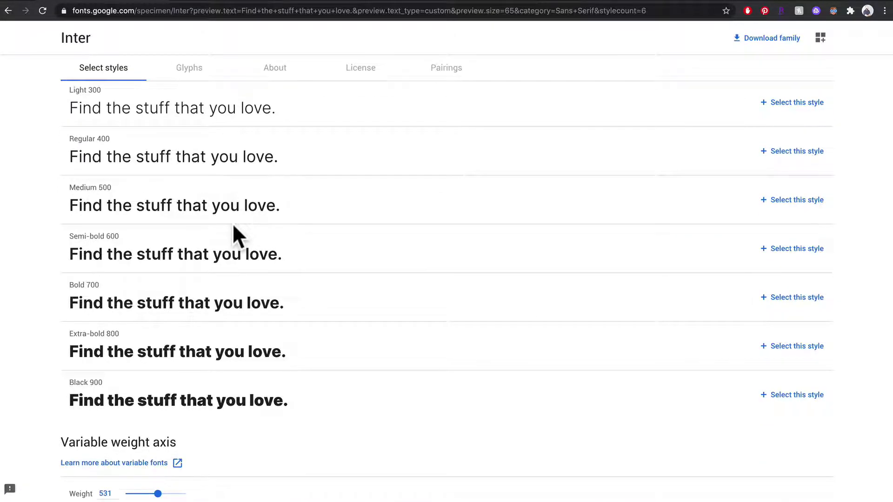
scroll(232, 222, down, 1)
scroll(233, 222, up, 2)
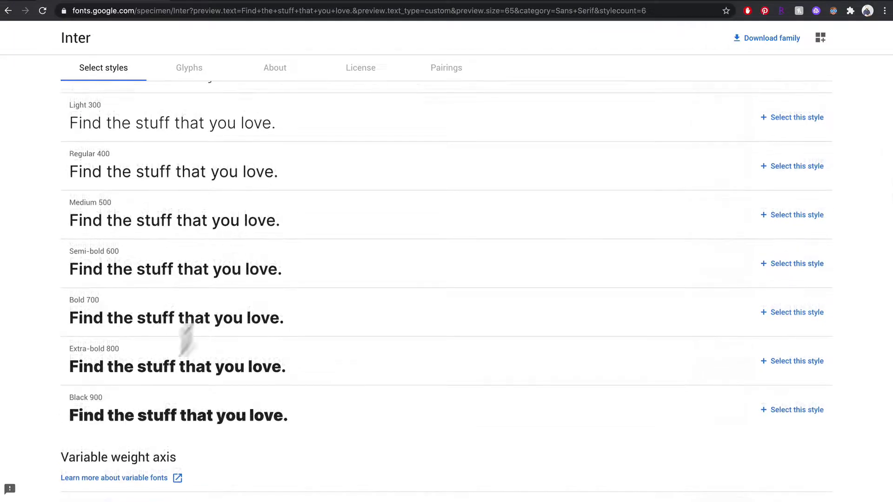
scroll(137, 341, up, 5)
scroll(166, 242, down, 1)
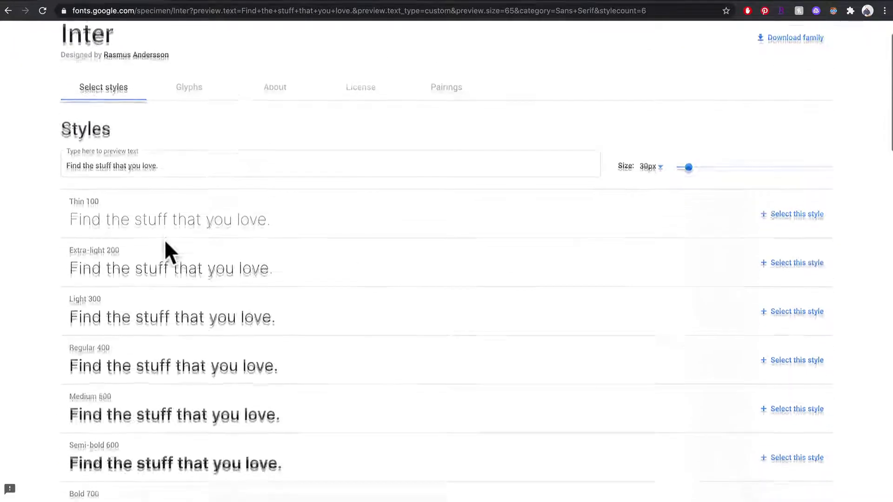
click(793, 40)
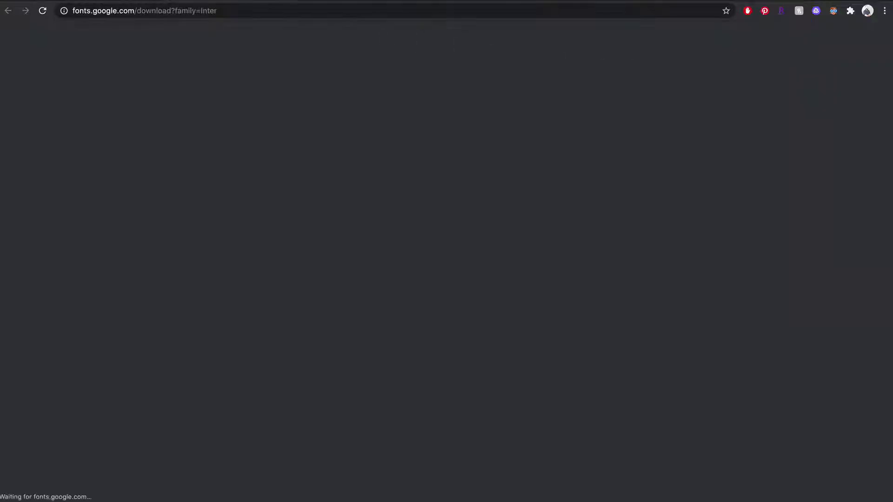
scroll(218, 479, down, 1)
scroll(222, 485, down, 2)
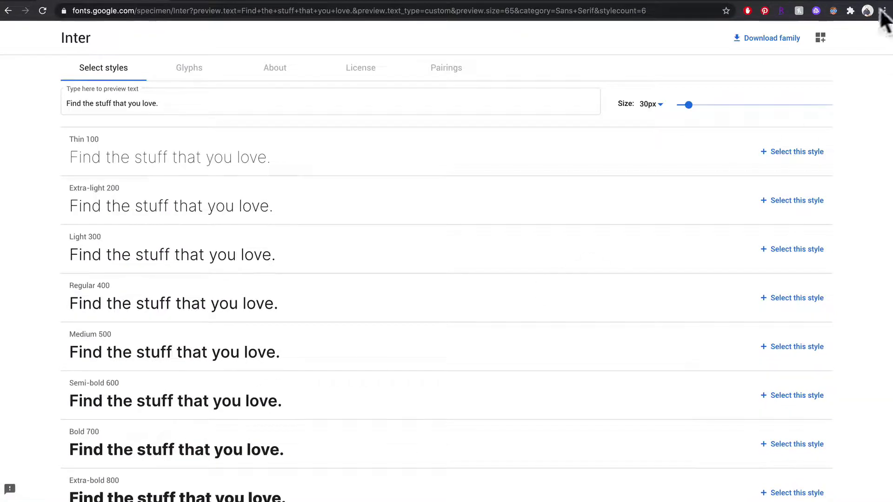
drag(690, 105, 727, 125)
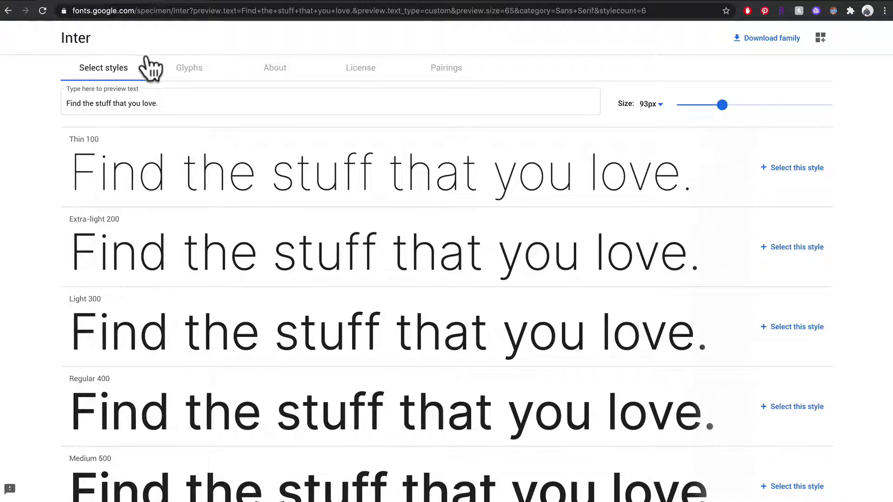
scroll(93, 46, up, 1)
Step: Return to the Sans Serif catalogue and scroll past Archivo and Orbitron down to Jost
click(9, 10)
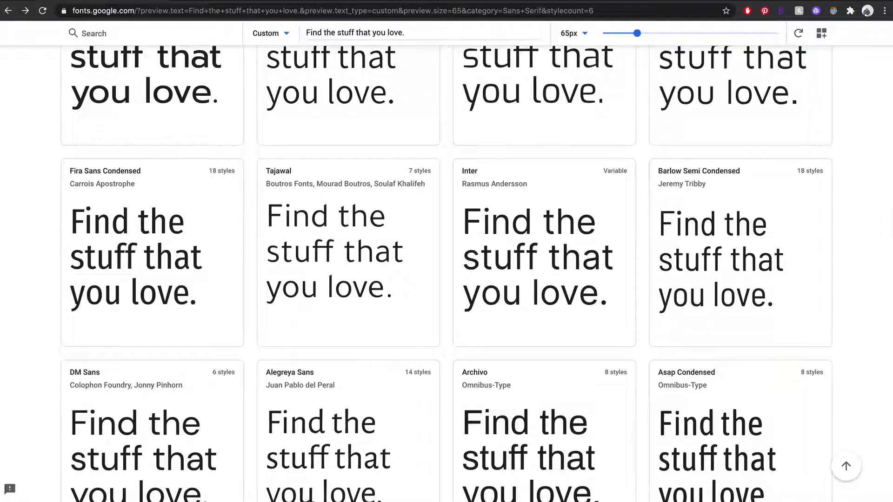
scroll(566, 379, down, 3)
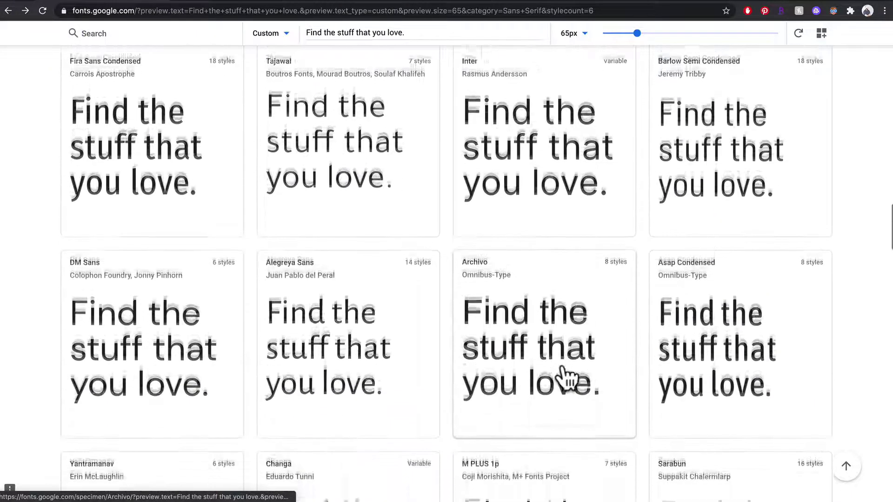
scroll(566, 378, down, 5)
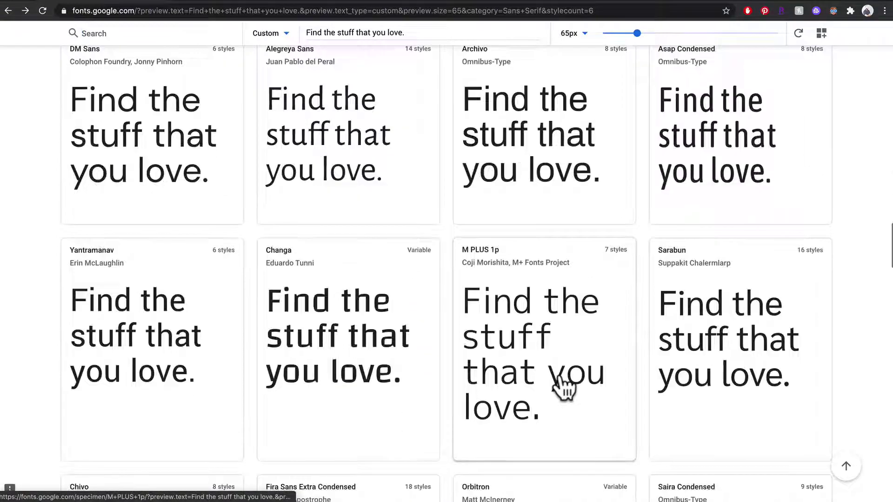
scroll(564, 388, down, 5)
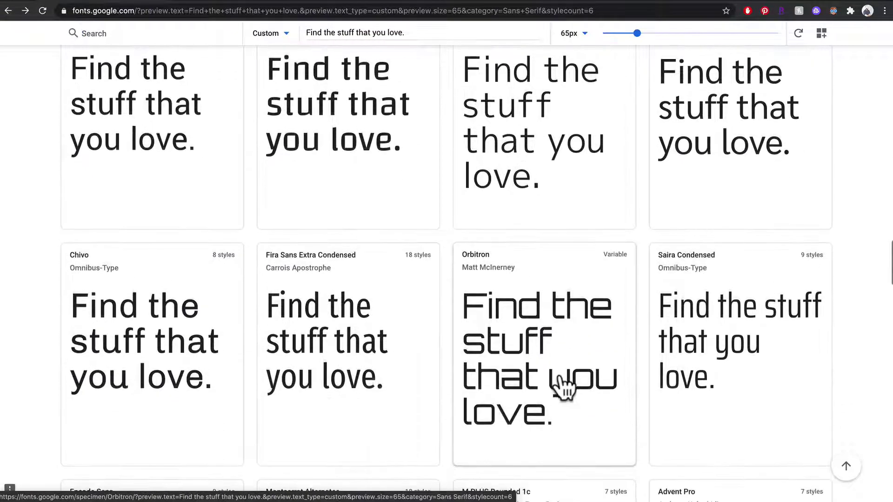
scroll(564, 389, down, 2)
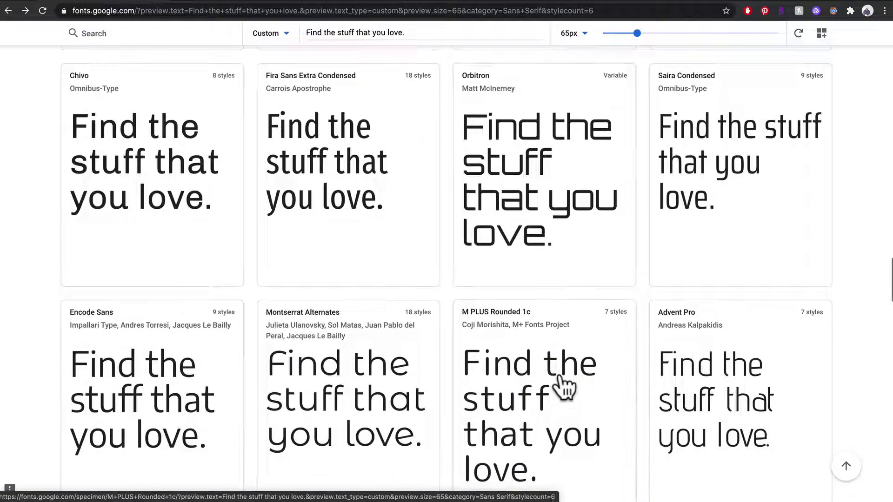
scroll(560, 377, down, 3)
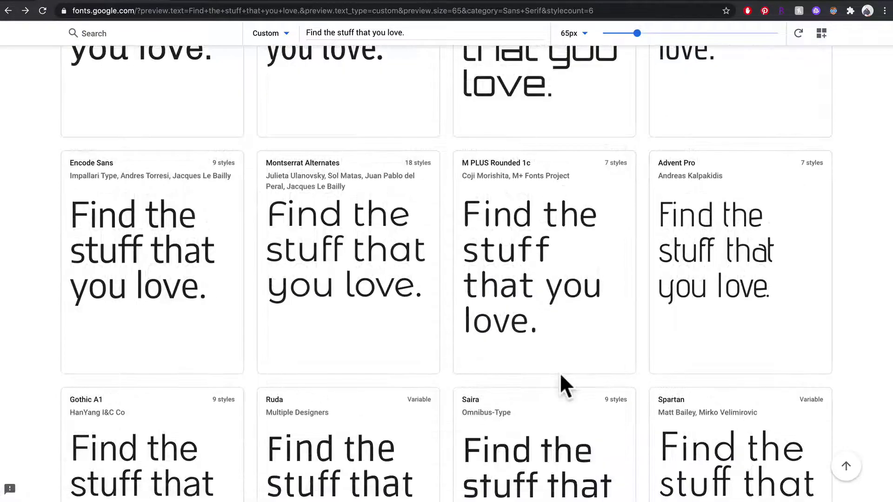
scroll(560, 376, down, 4)
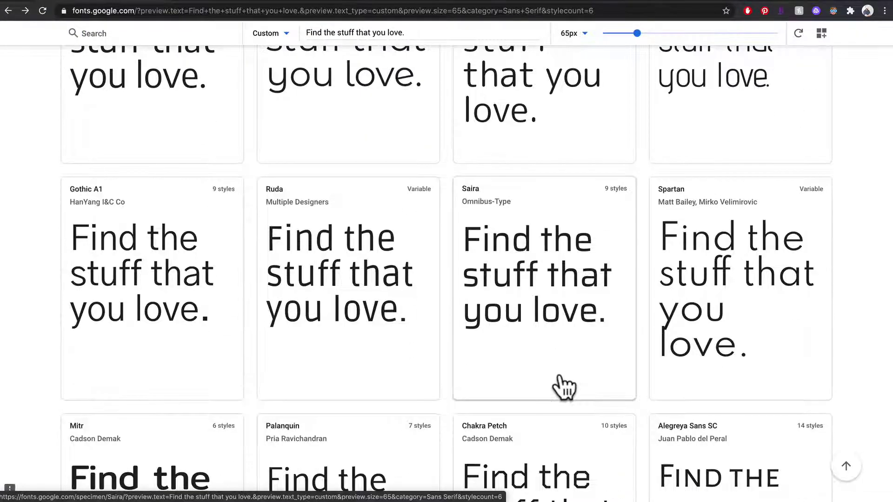
scroll(561, 376, down, 3)
scroll(564, 387, down, 6)
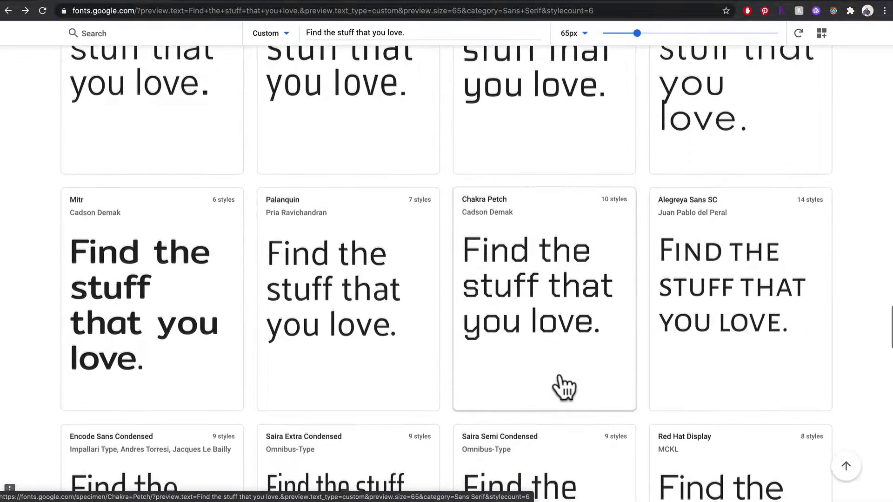
scroll(564, 386, down, 2)
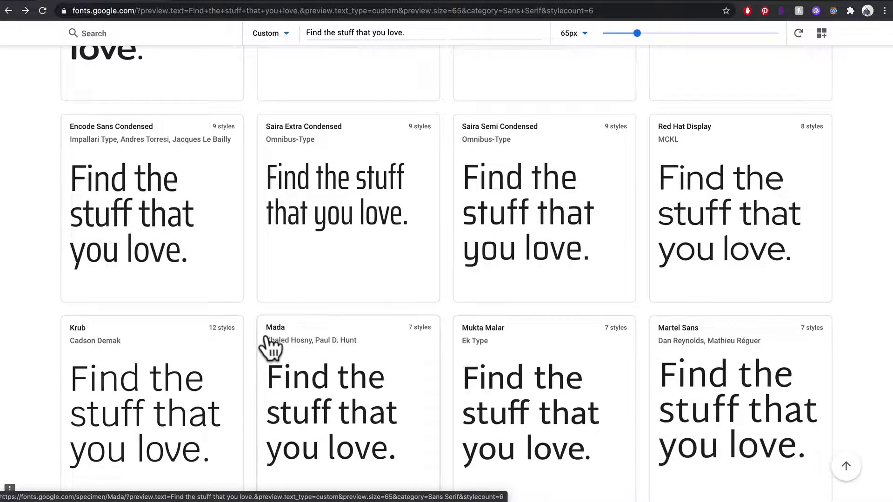
scroll(265, 346, down, 4)
scroll(270, 344, down, 3)
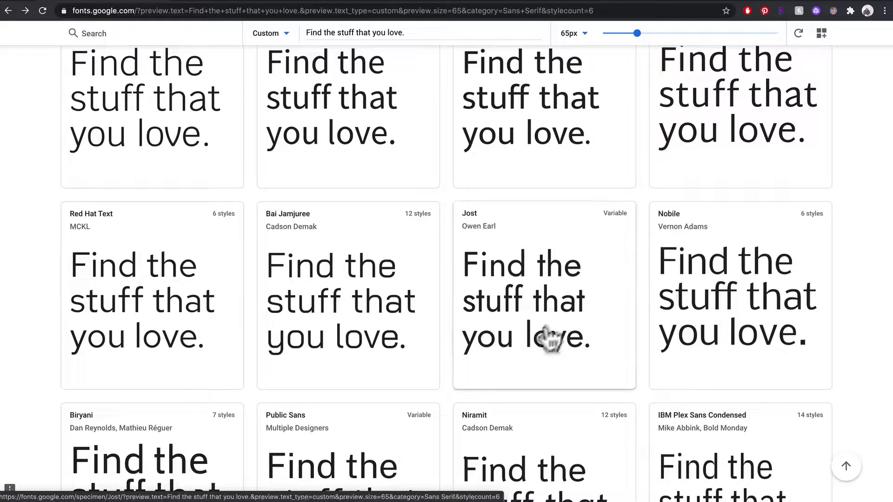
Step: Open Jost, preview its styles at 92px, then go back to the Sans Serif list
click(542, 309)
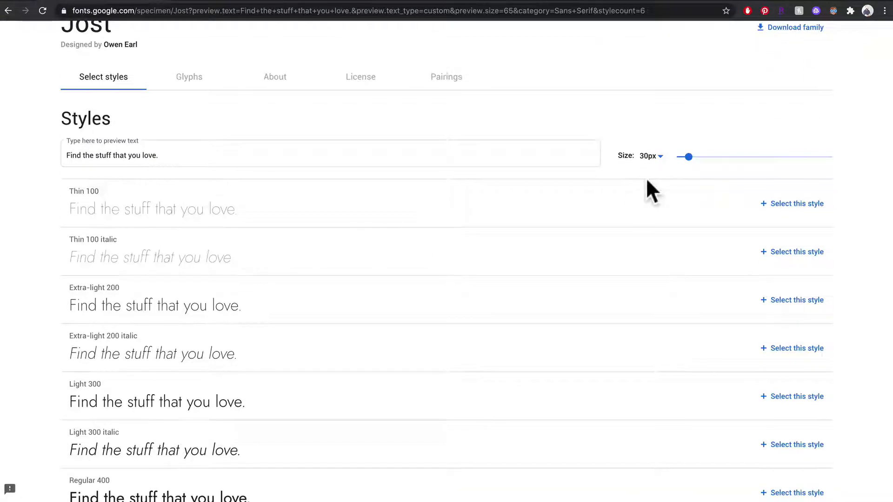
drag(689, 158, 721, 157)
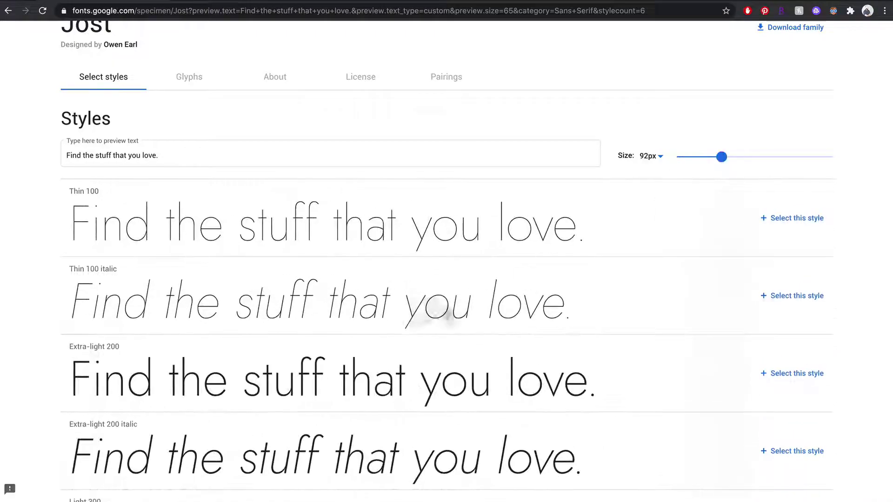
scroll(312, 363, down, 1)
scroll(310, 363, down, 5)
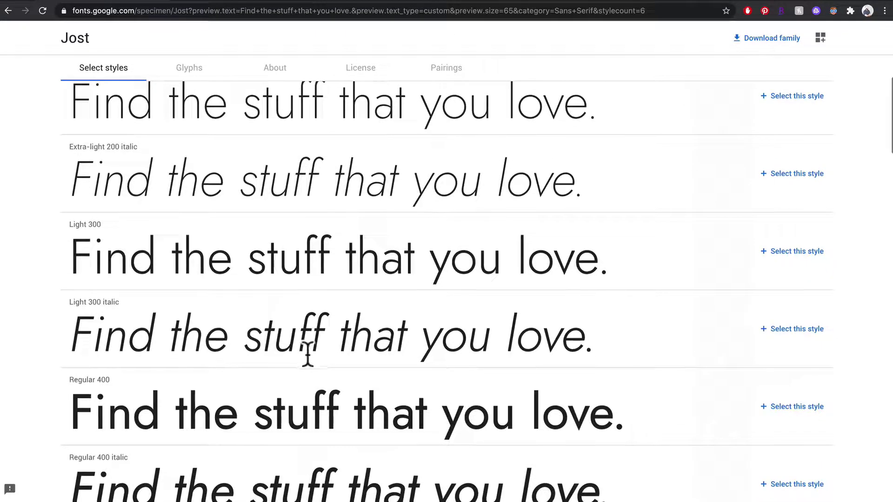
scroll(269, 349, down, 1)
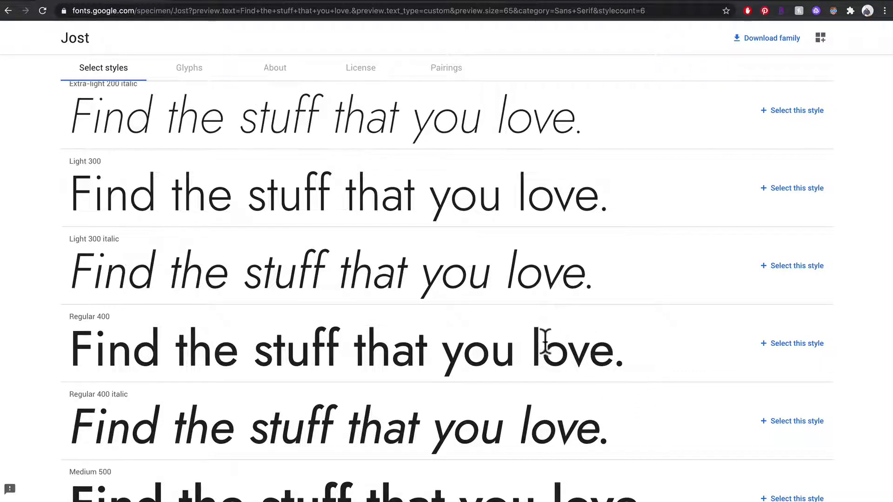
scroll(269, 444, down, 2)
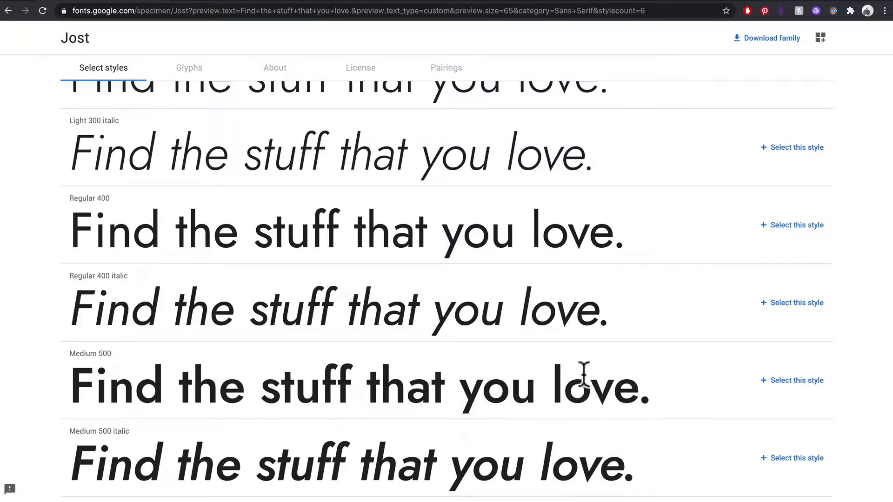
scroll(557, 389, up, 5)
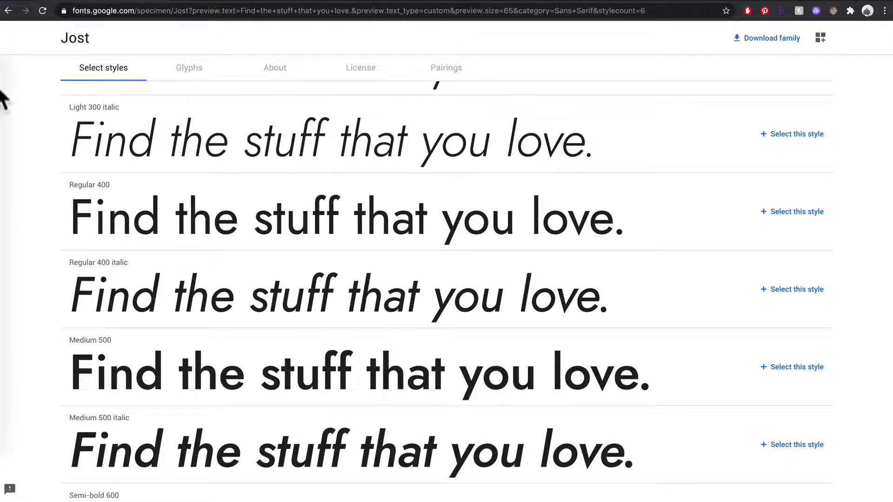
click(9, 10)
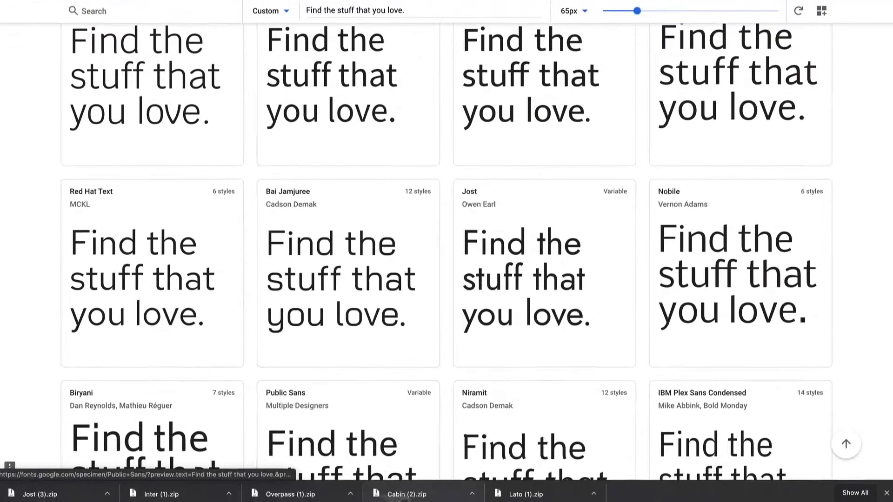